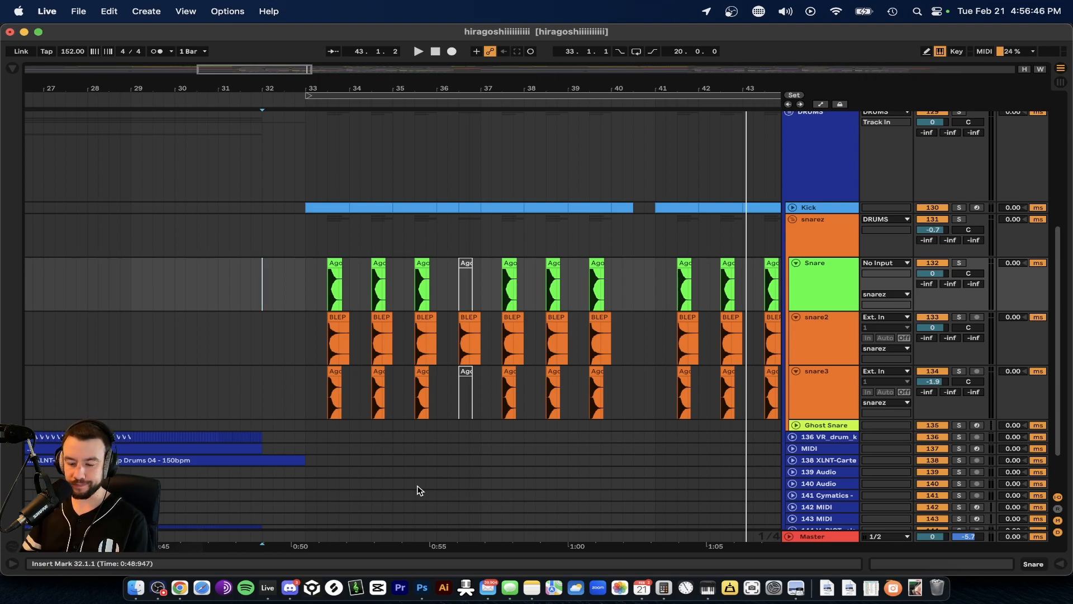
# Consult the snare theory note in Notes, then return to Live and play the drop from bar 32
pyautogui.click(534, 587)
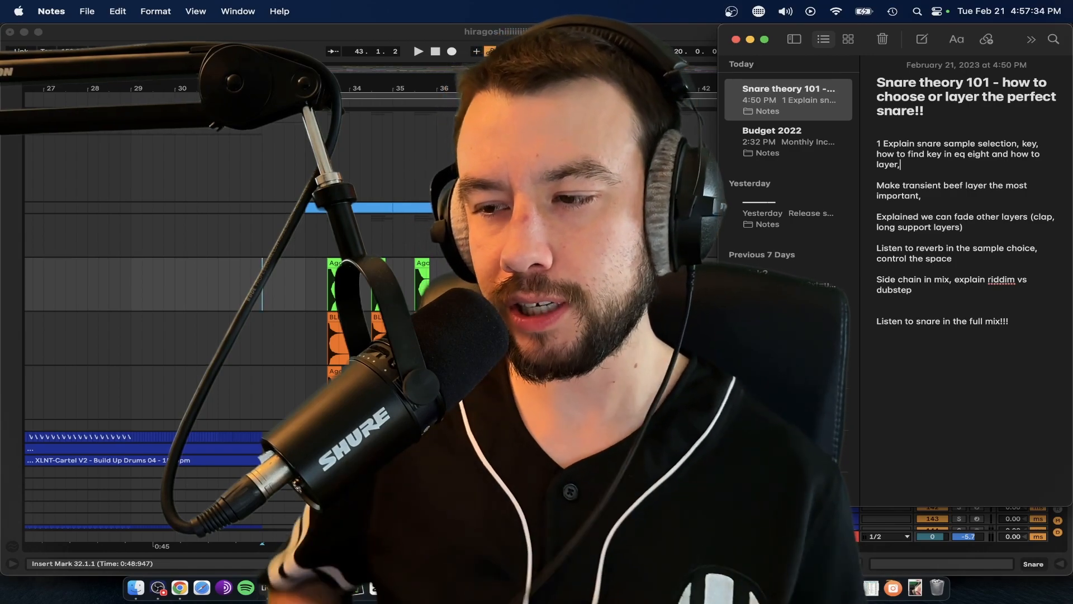
pyautogui.click(320, 295)
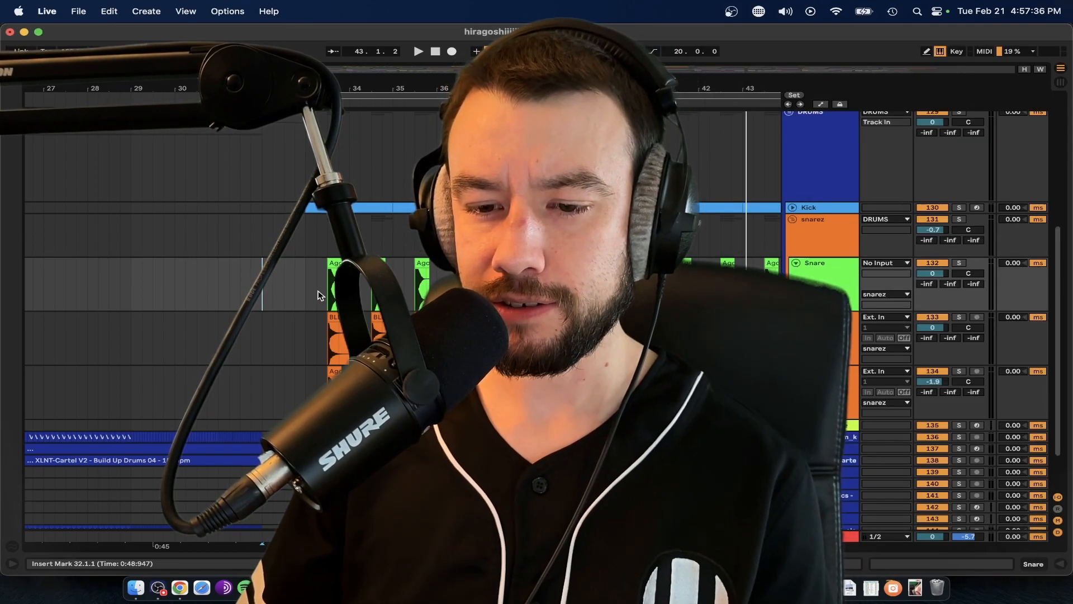
pyautogui.scroll(4, 320, 296)
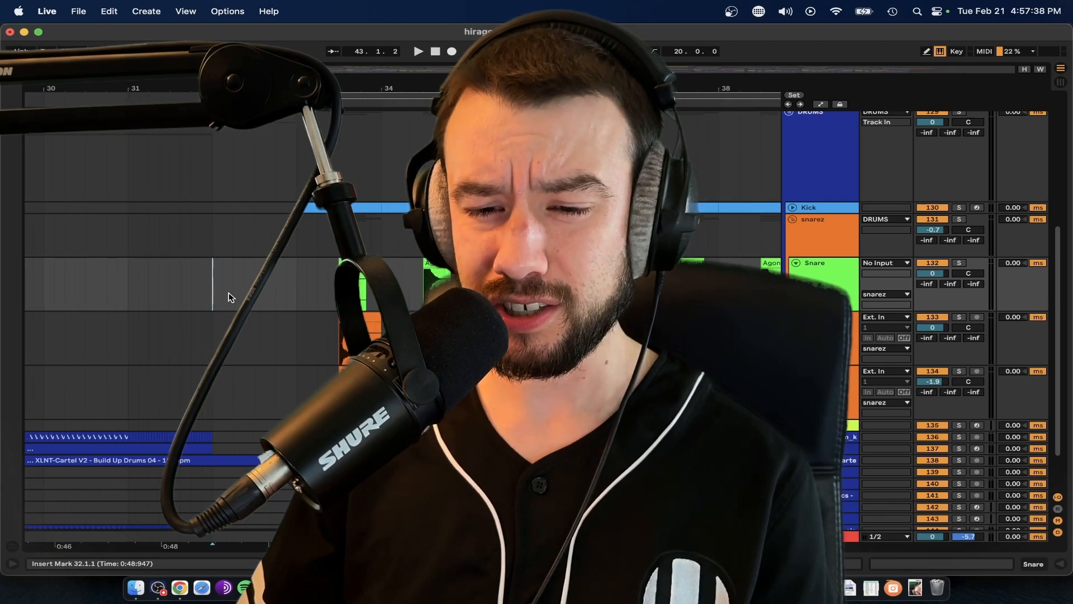
pyautogui.scroll(-1, 212, 296)
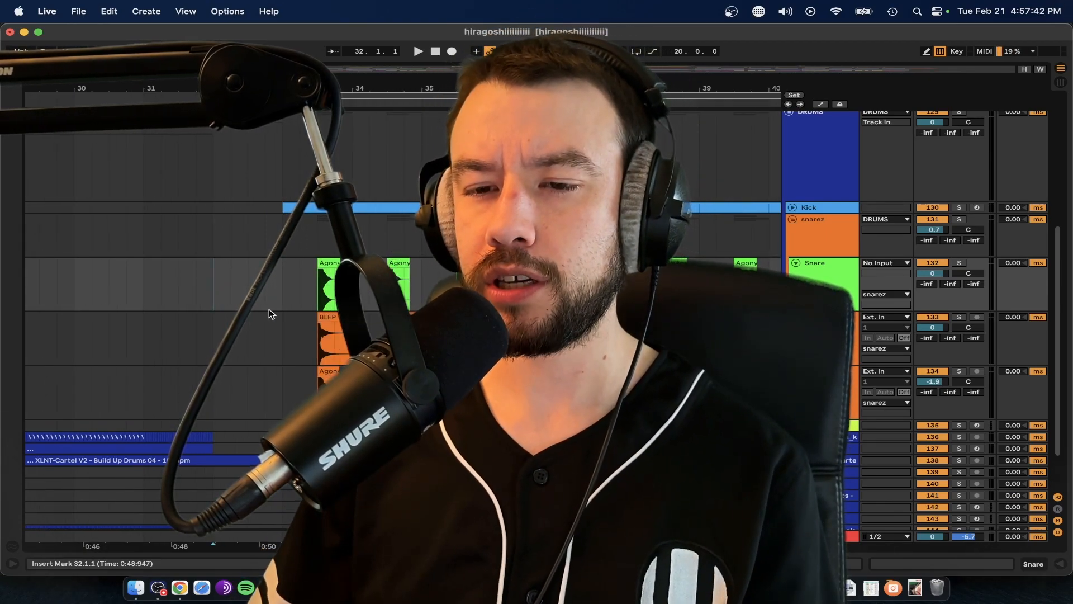
pyautogui.press('space')
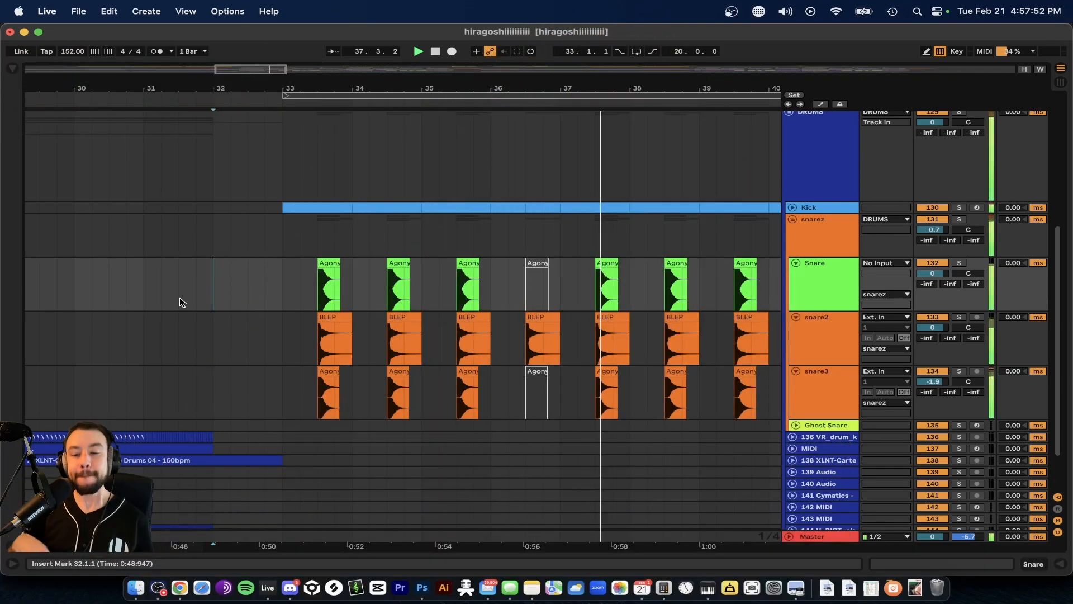
pyautogui.hscroll(5, 180, 301)
pyautogui.scroll(-3, 179, 301)
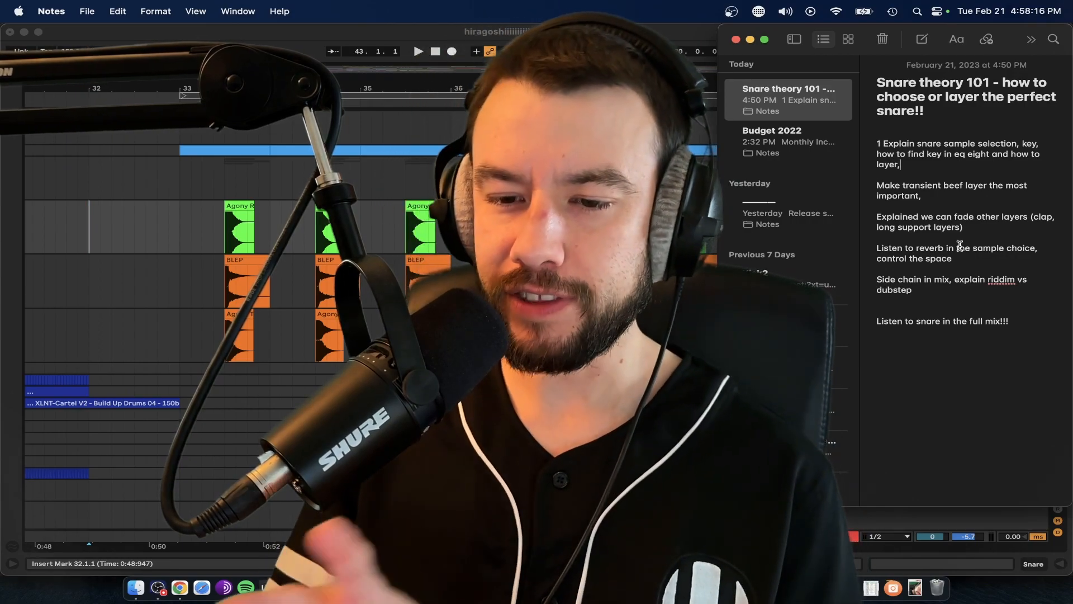
# Solo the Snare track and audition its first Agony Regular Snare 5 clip at 33.3
pyautogui.scroll(5, 280, 264)
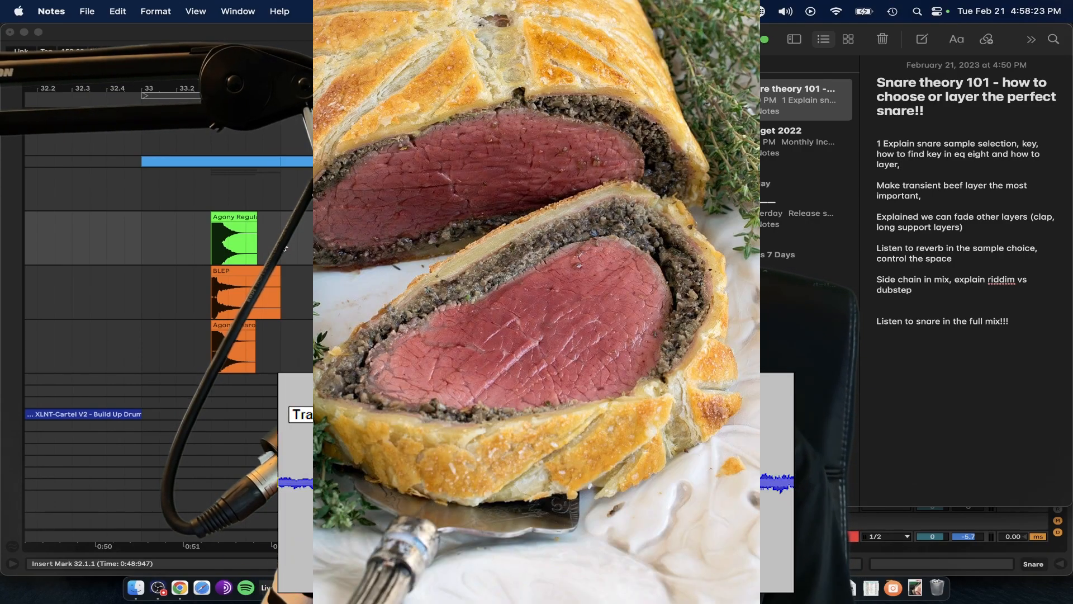
pyautogui.click(234, 217)
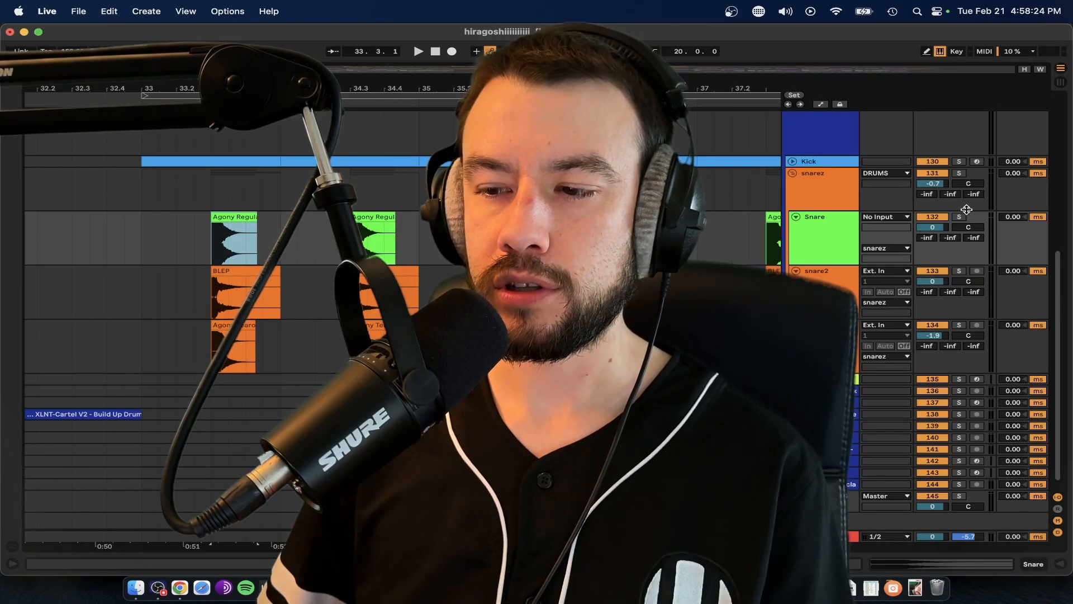
pyautogui.click(959, 217)
pyautogui.press('space')
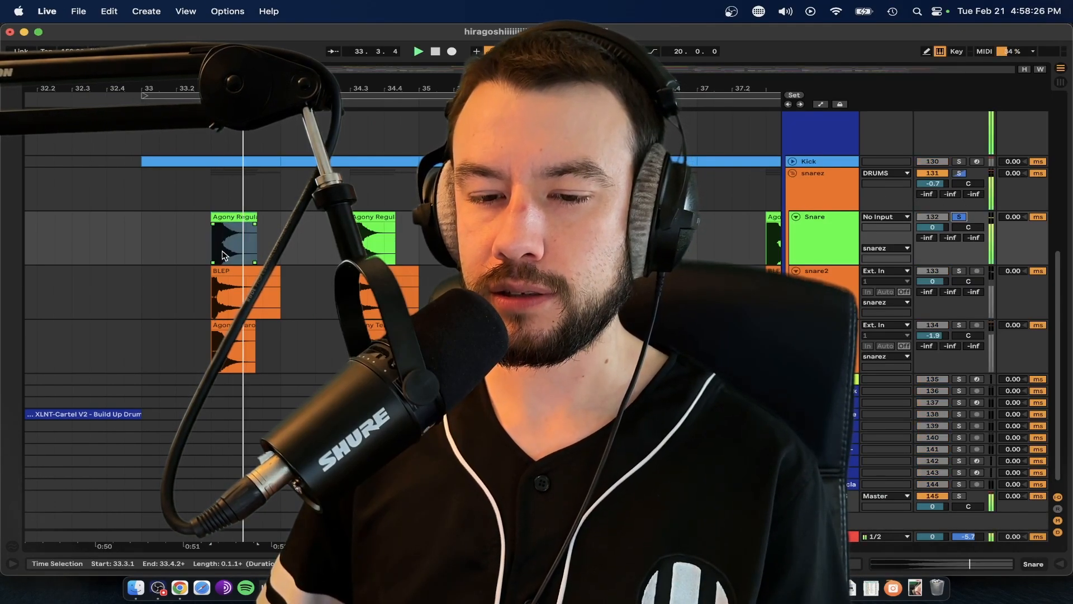
pyautogui.scroll(5, 326, 248)
pyautogui.press('space')
# Select the opening transient of the first Snare clip, from 33.3.1 to 33.3.2, and play the snare again
pyautogui.moveTo(350, 248); pyautogui.dragTo(274, 248)
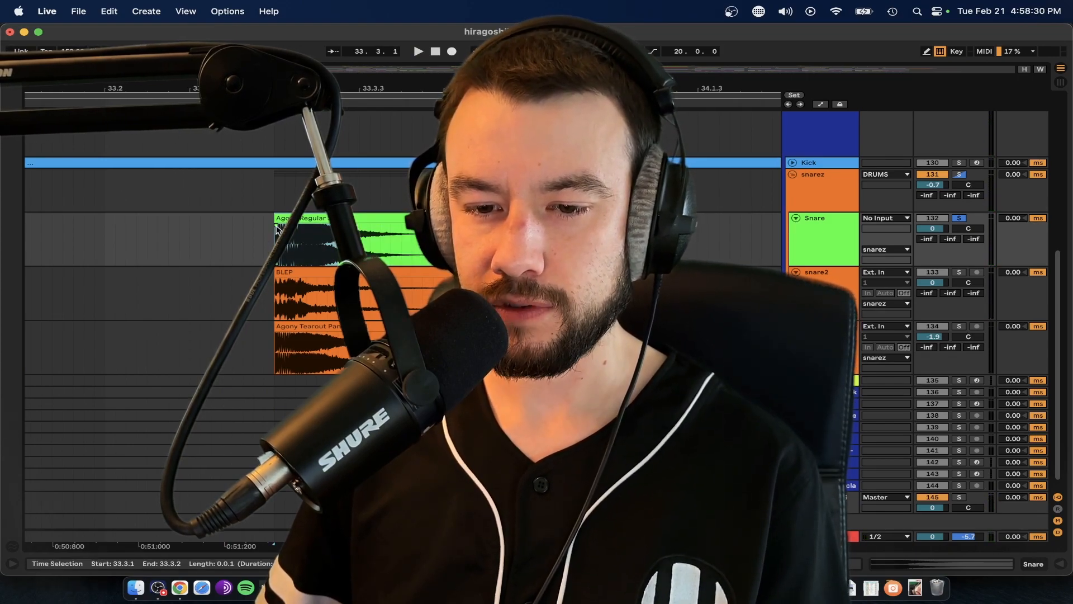
pyautogui.press('space')
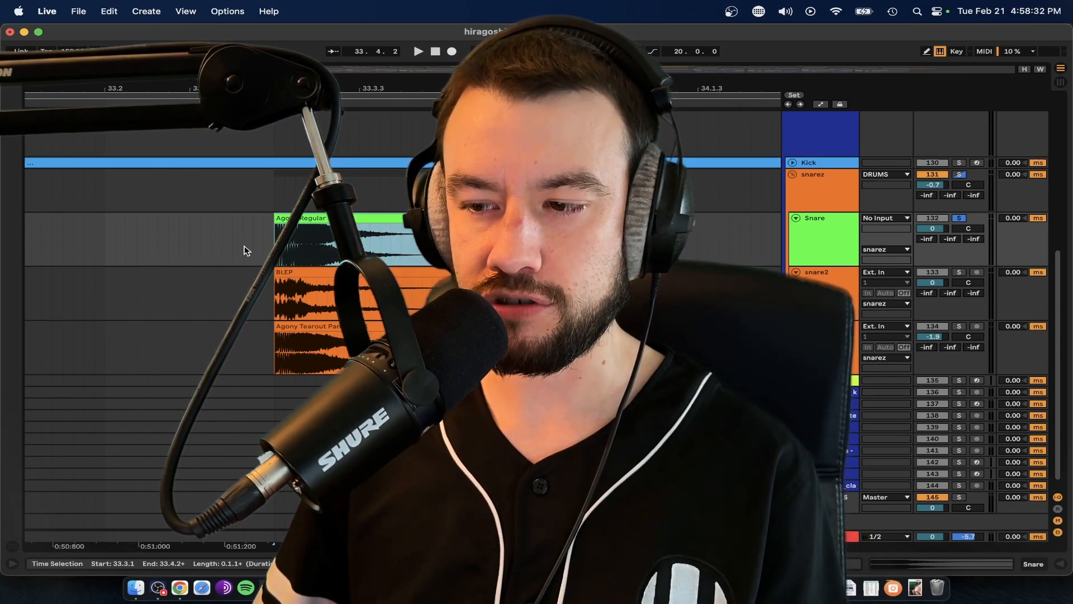
pyautogui.press('space')
# Solo the snare2 track and audition its first BLEP clip
pyautogui.scroll(-3, 464, 240)
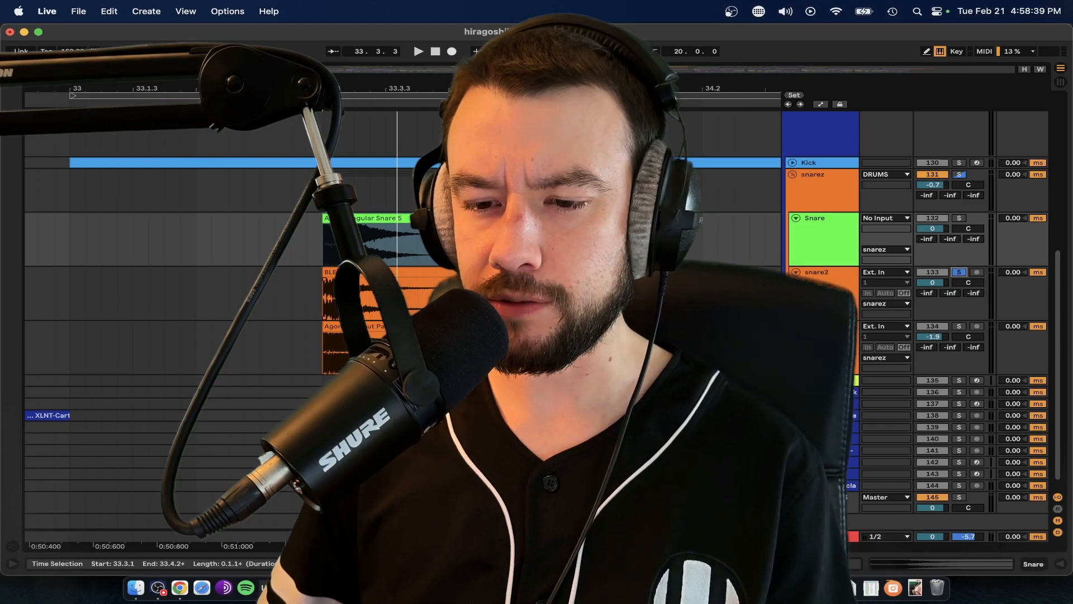
pyautogui.click(432, 272)
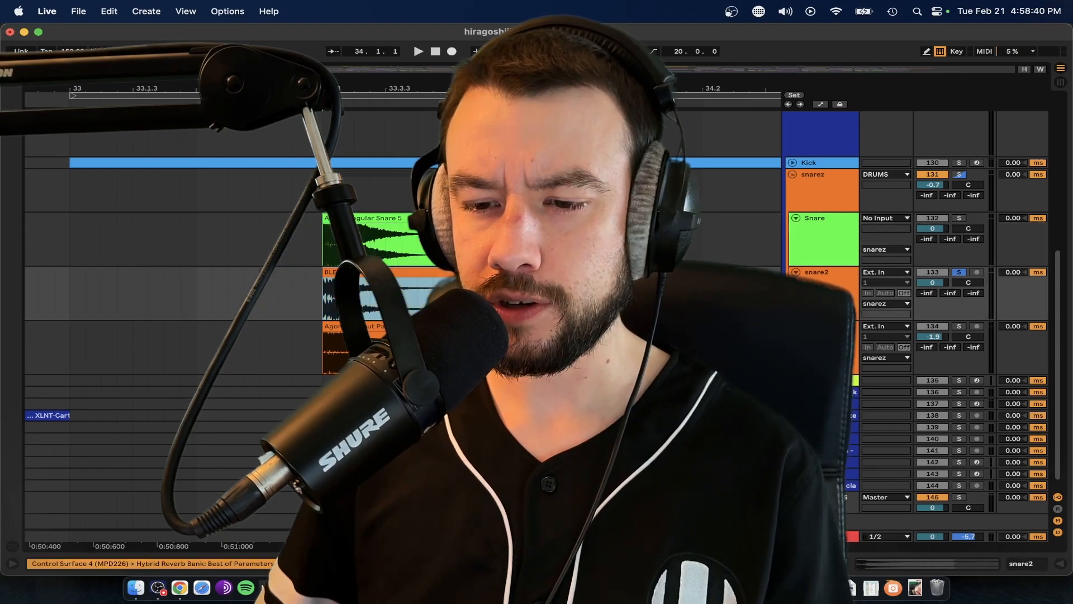
pyautogui.press('space')
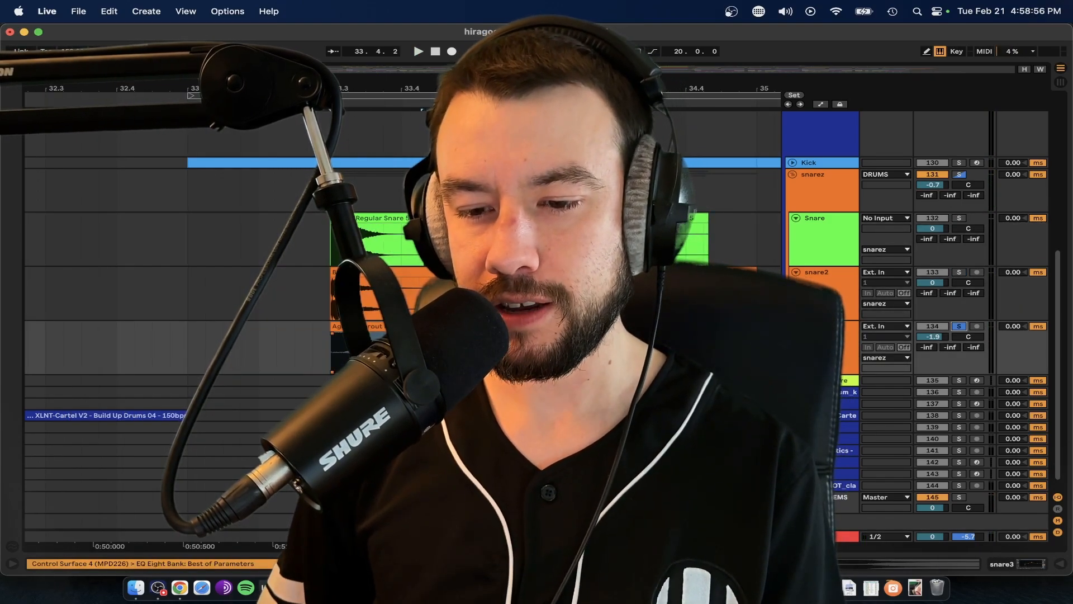
# Audition the first Agony Tearout Pan Snare 1 clip with only the snare3 track soloed
pyautogui.press('+')
pyautogui.press('+')
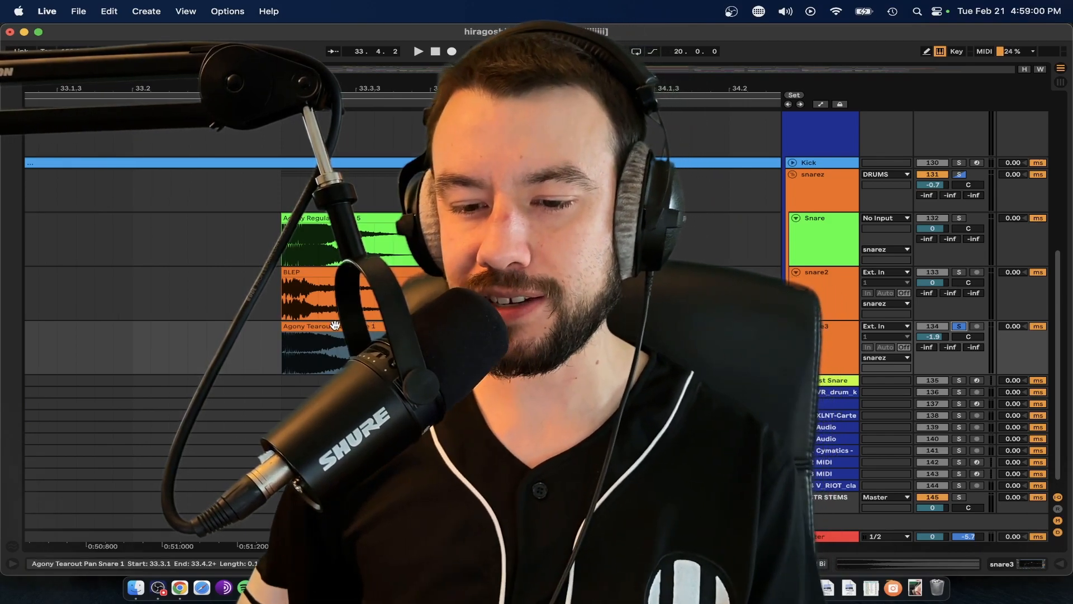
pyautogui.press('space')
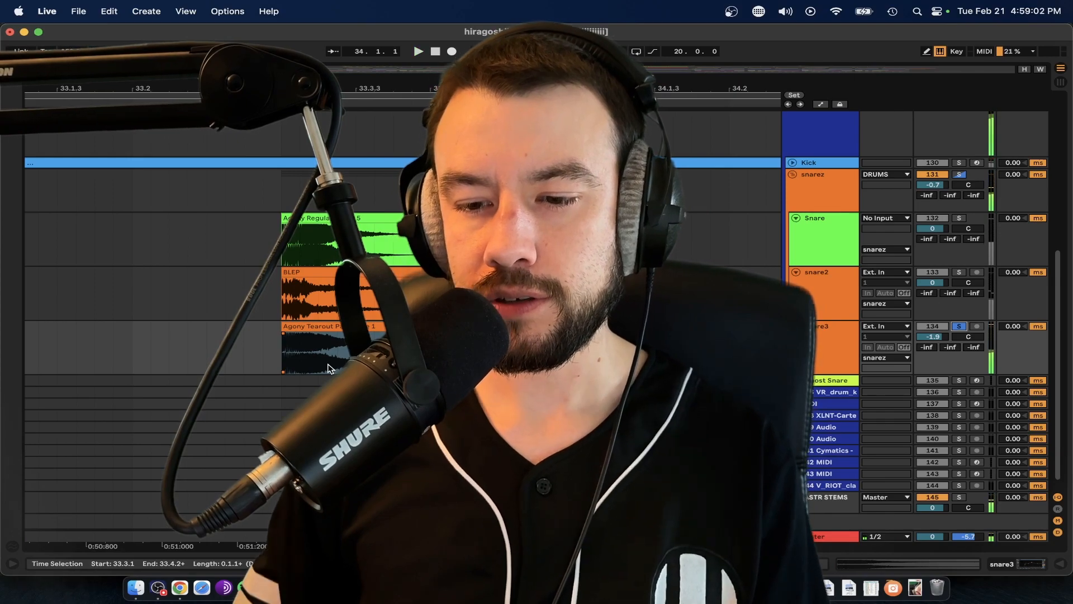
pyautogui.press('space')
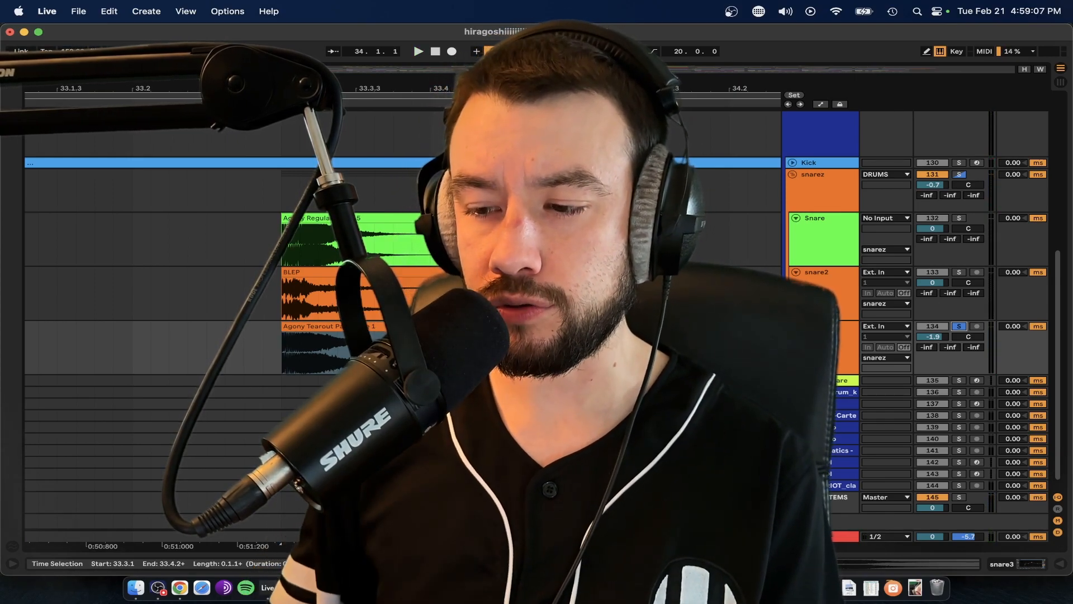
pyautogui.press('space')
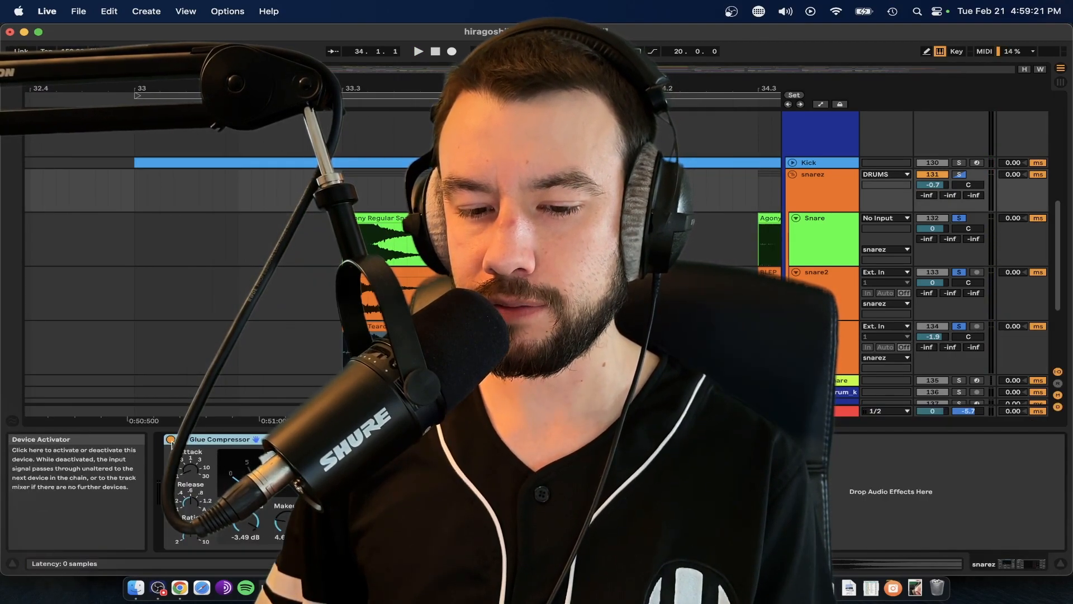
# Play the three soloed snare layers together through the snarez group's Glue Compressor, then collapse the device view
pyautogui.press('space')
pyautogui.press('space')
pyautogui.press('space')
pyautogui.press('space')
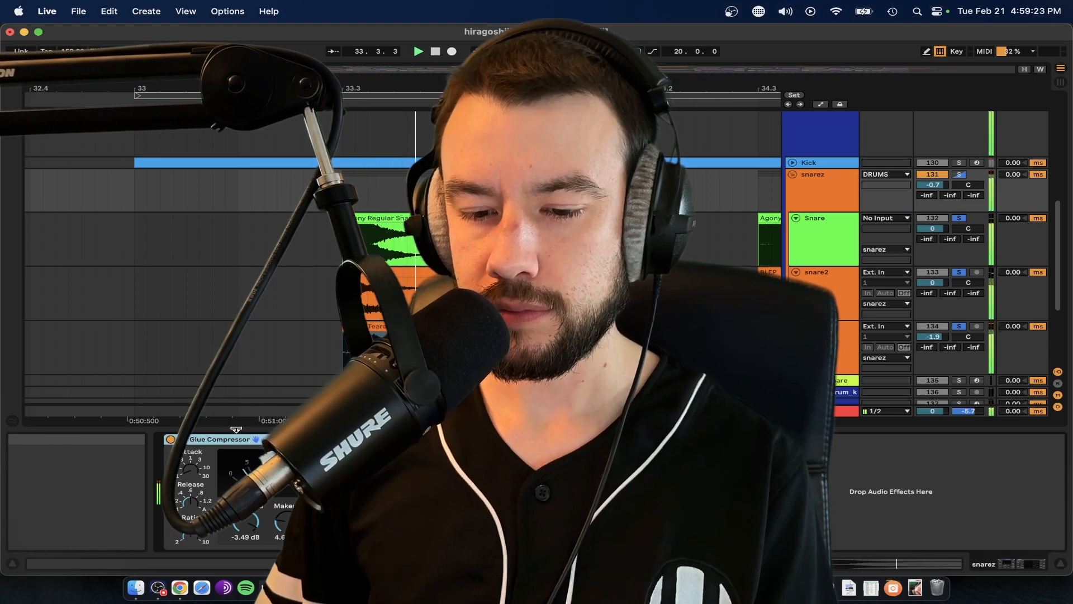
pyautogui.press('space')
pyautogui.moveTo(235, 431); pyautogui.dragTo(237, 498)
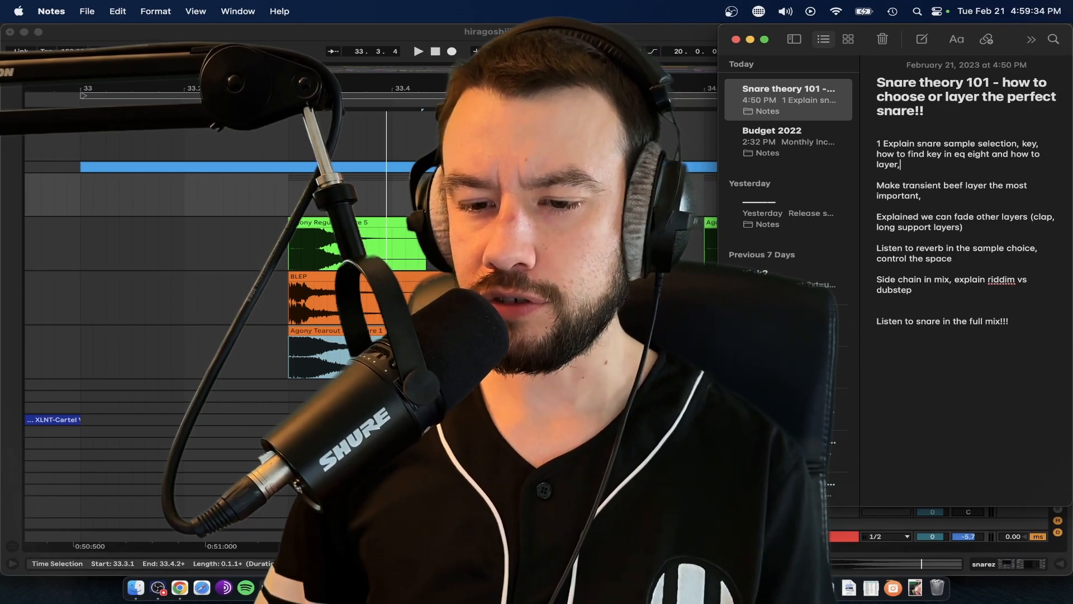
# Compare the first clips of the Snare, snare2 and snare3 layers, checking them against the snare theory note
pyautogui.click(397, 276)
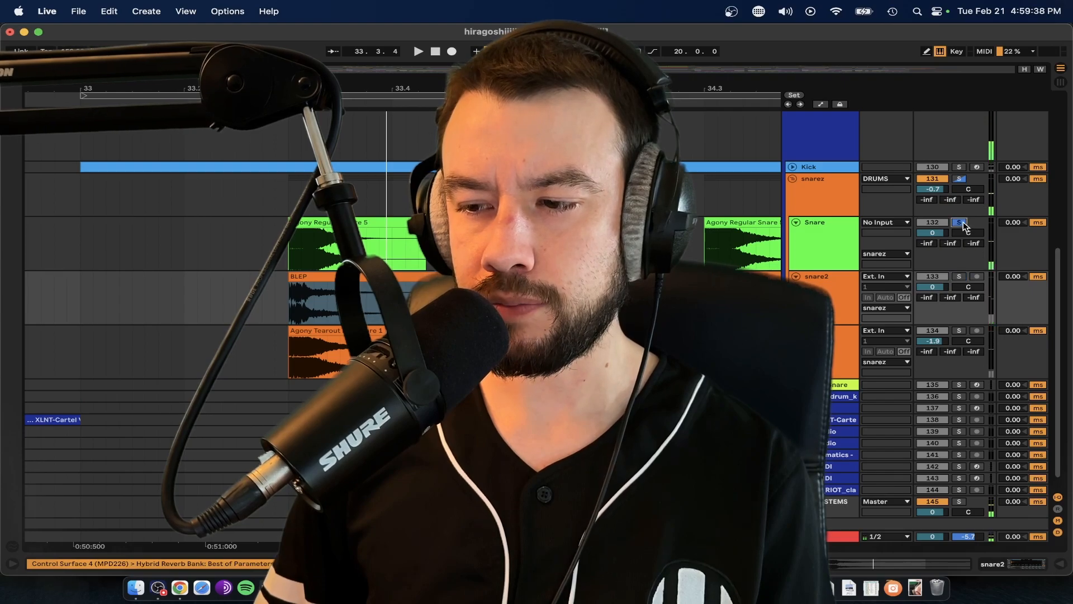
pyautogui.moveTo(290, 246); pyautogui.dragTo(422, 246)
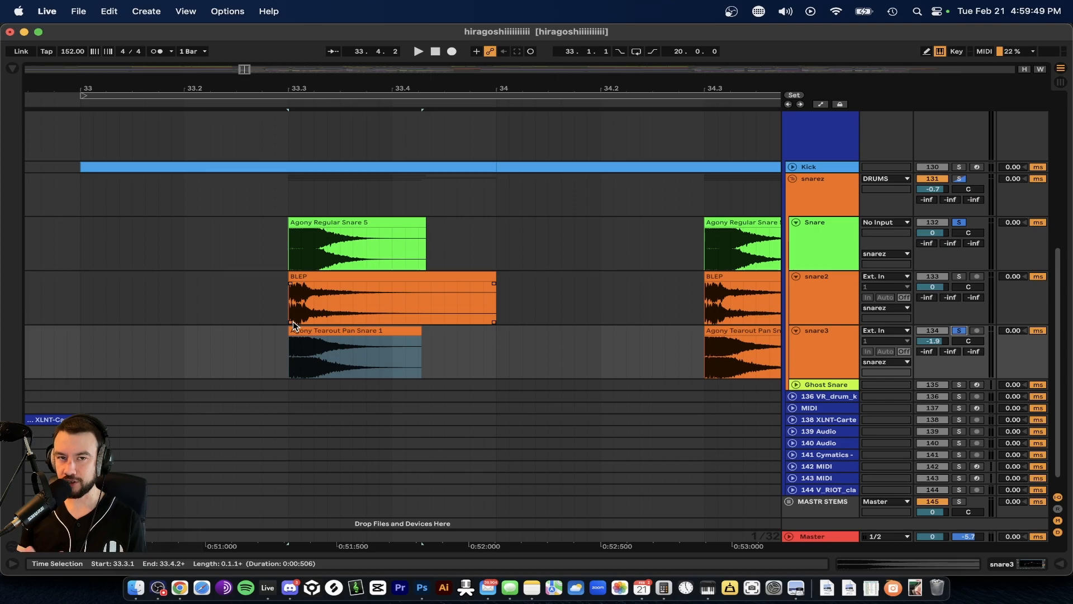
pyautogui.press('super+Tab')
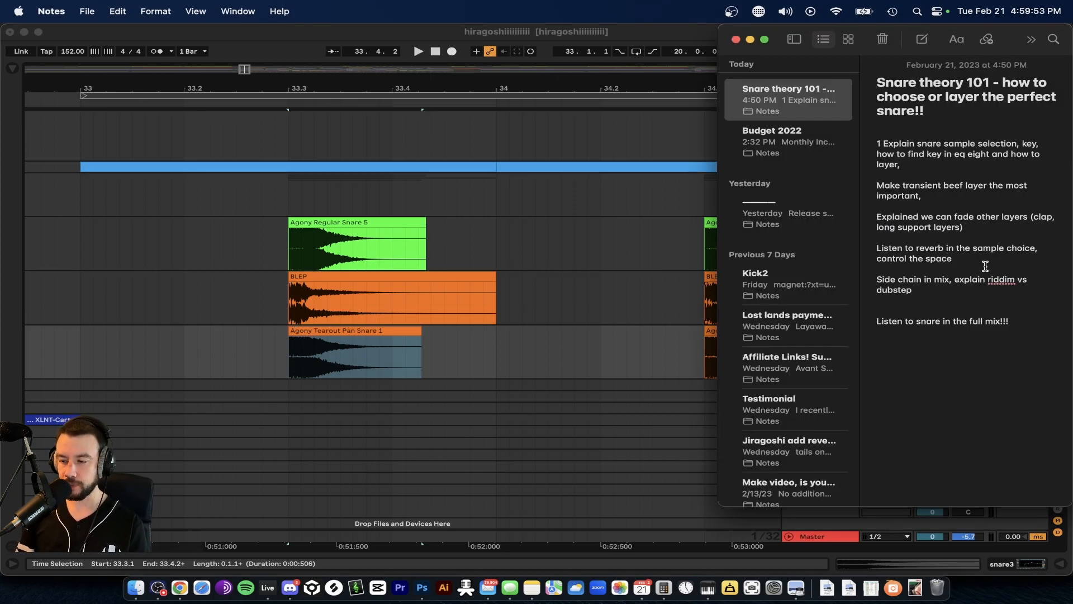
pyautogui.click(335, 277)
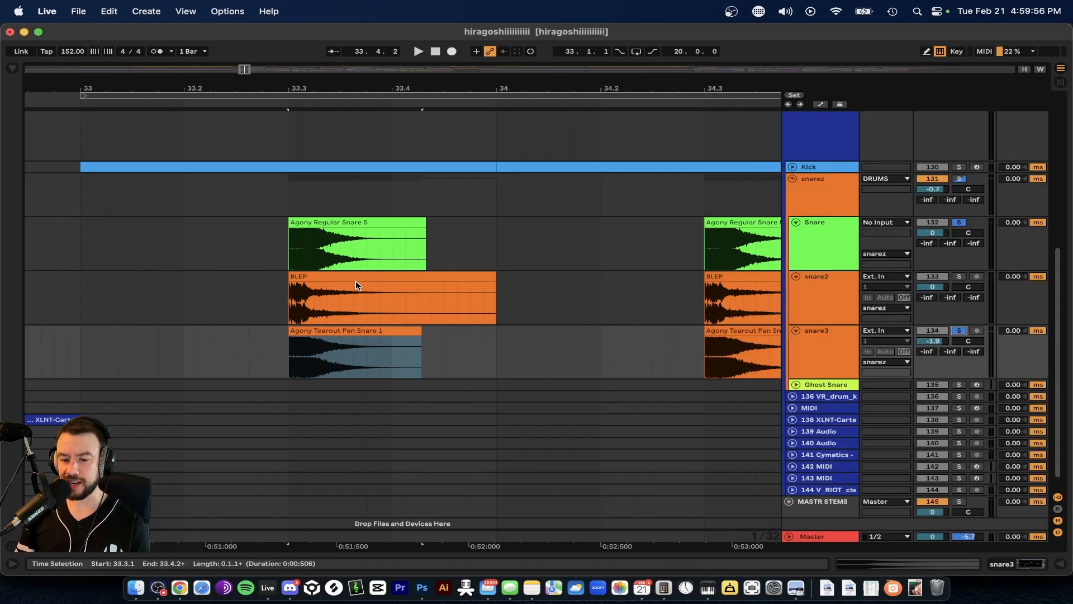
pyautogui.click(326, 276)
pyautogui.click(337, 329)
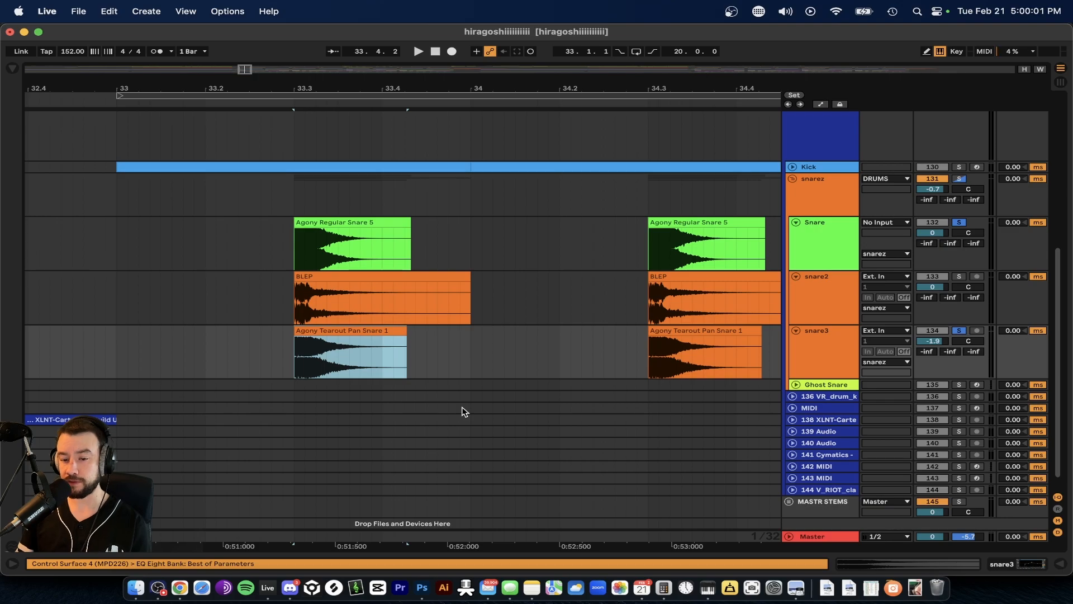
# Select the first Agony Regular Snare 5 clip and leave only the Snare track soloed in its group
pyautogui.press('super+Tab')
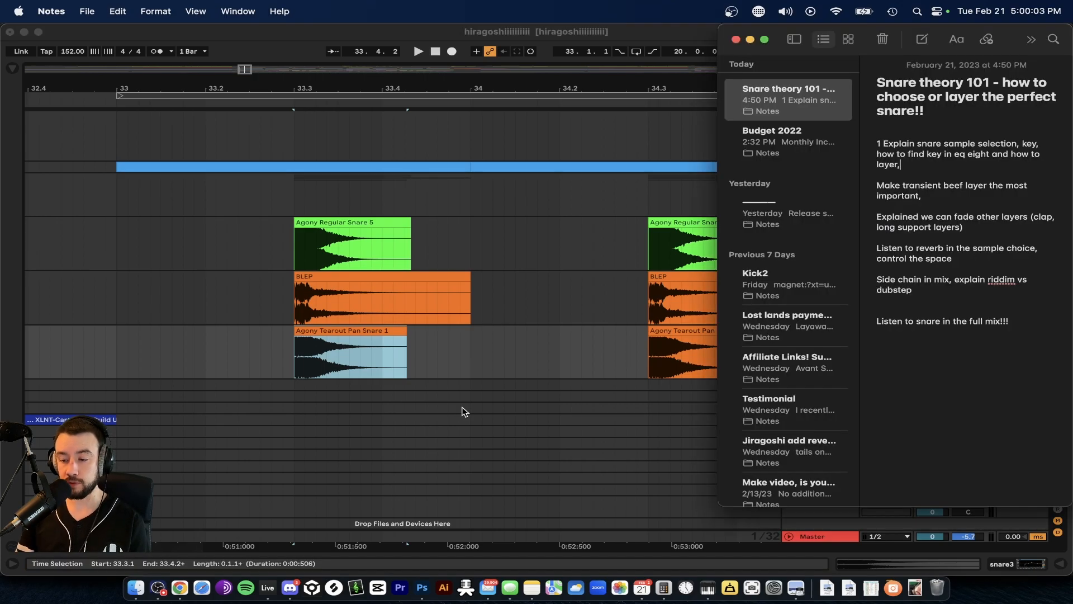
pyautogui.press('super+Tab')
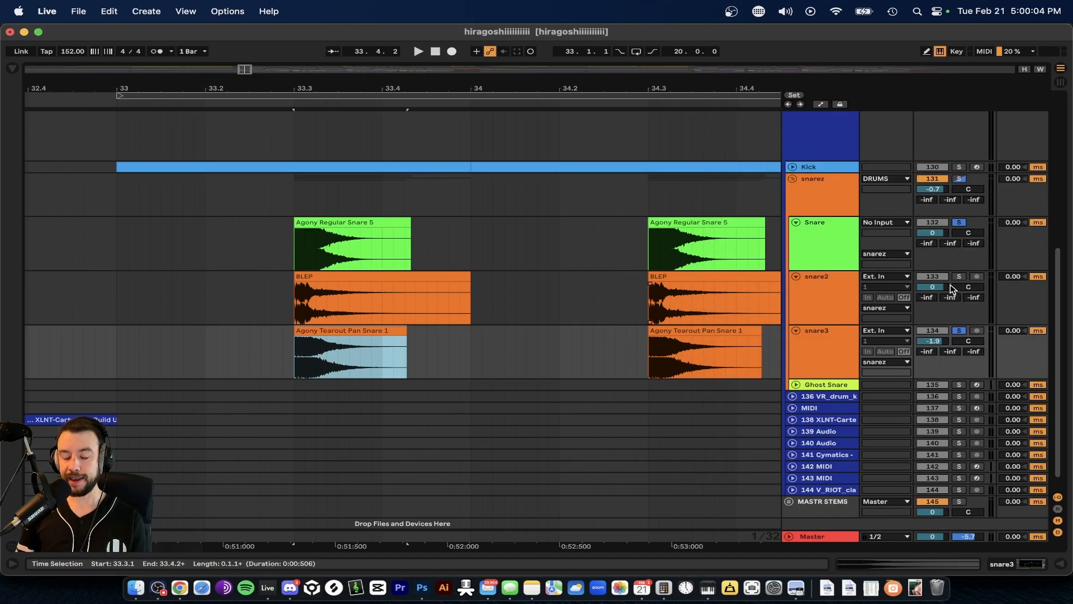
pyautogui.click(338, 222)
pyautogui.scroll(1, 337, 256)
pyautogui.hscroll(-1, 337, 255)
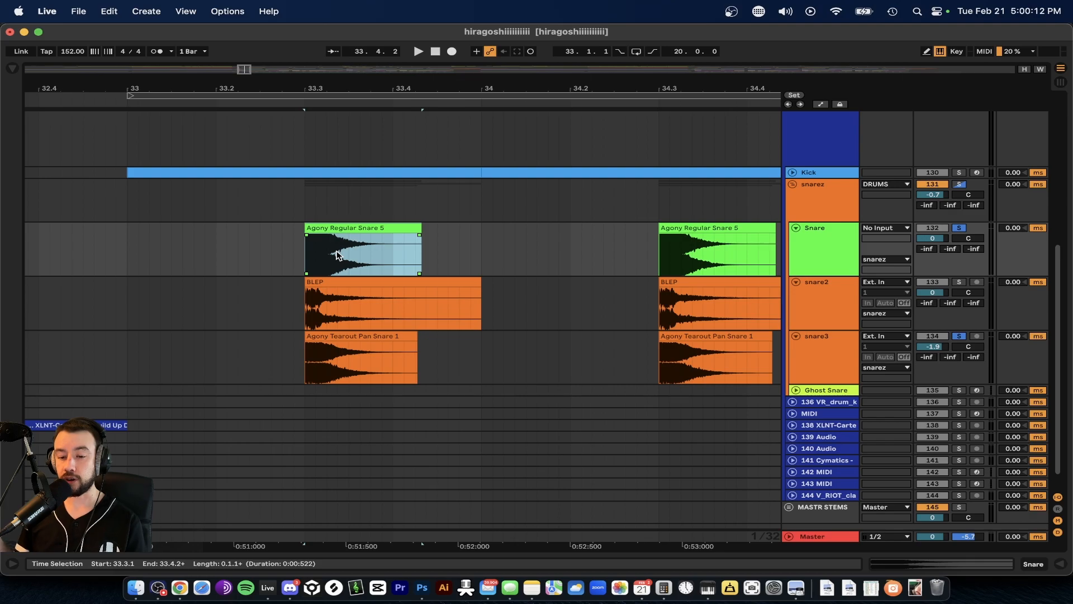
pyautogui.click(959, 228)
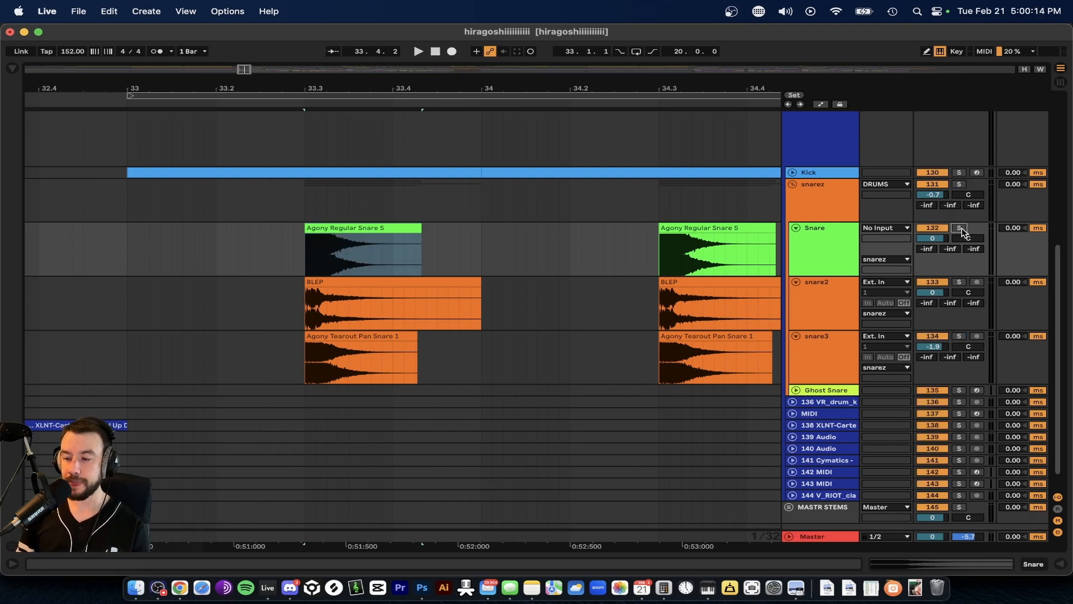
pyautogui.press('super+Tab')
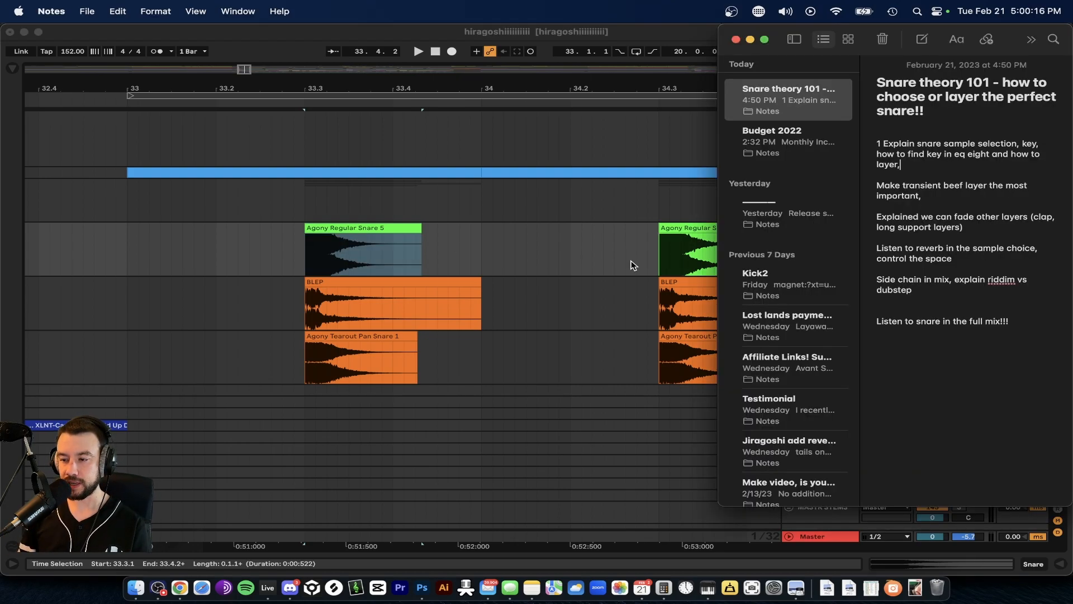
pyautogui.press('super+Tab')
# Find EQ Eight with the browser search "eq", add it to the Snare track and set its band 1 to a bell filter
pyautogui.doubleClick(793, 251)
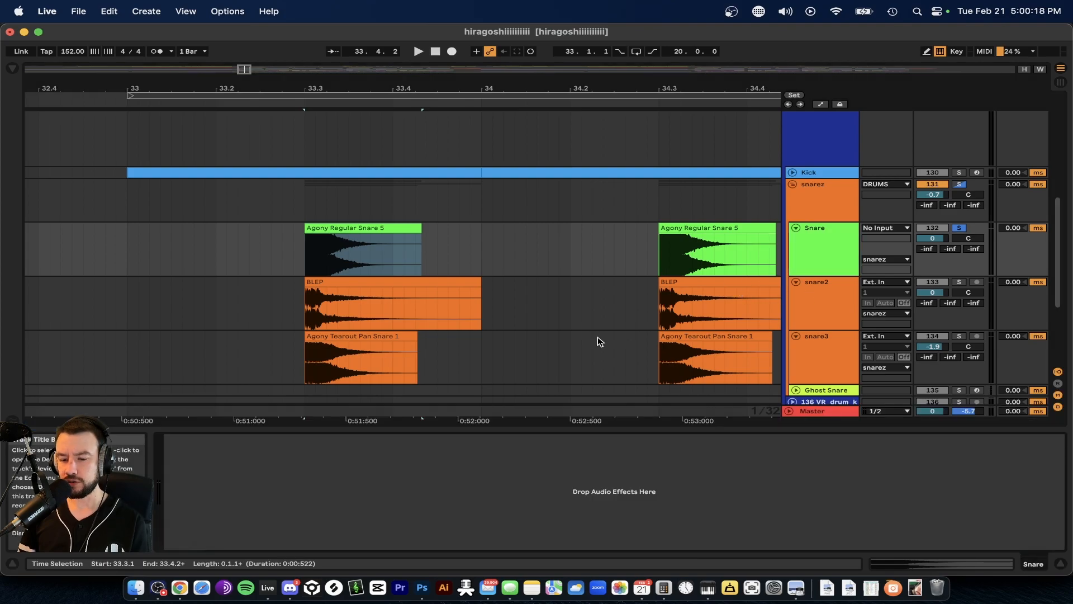
pyautogui.scroll(-1, 587, 249)
pyautogui.press('cmd+f')
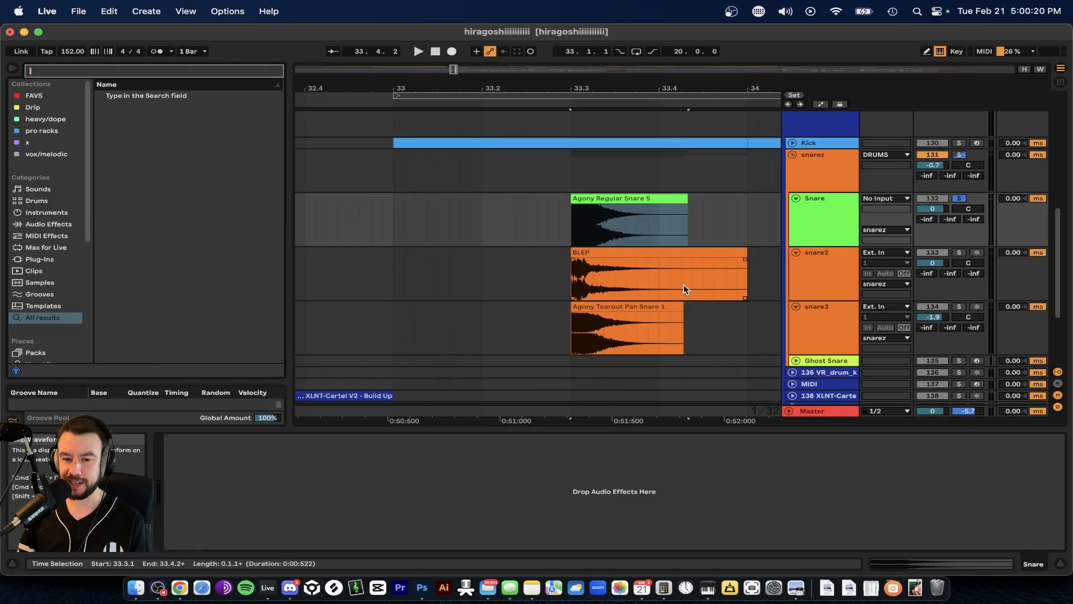
pyautogui.write('eq')
pyautogui.click(127, 108)
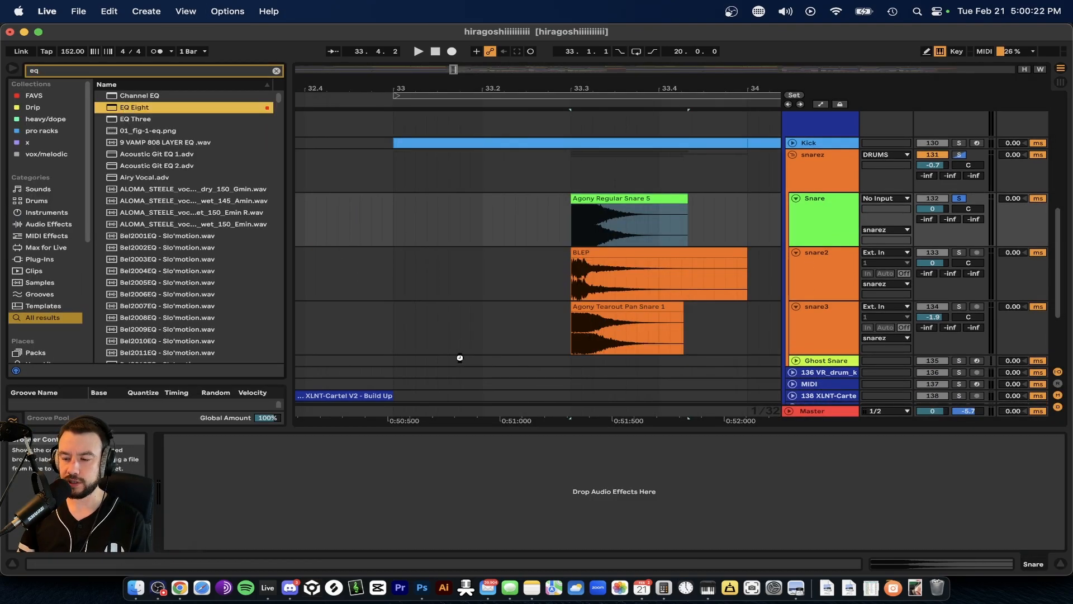
pyautogui.press('Return')
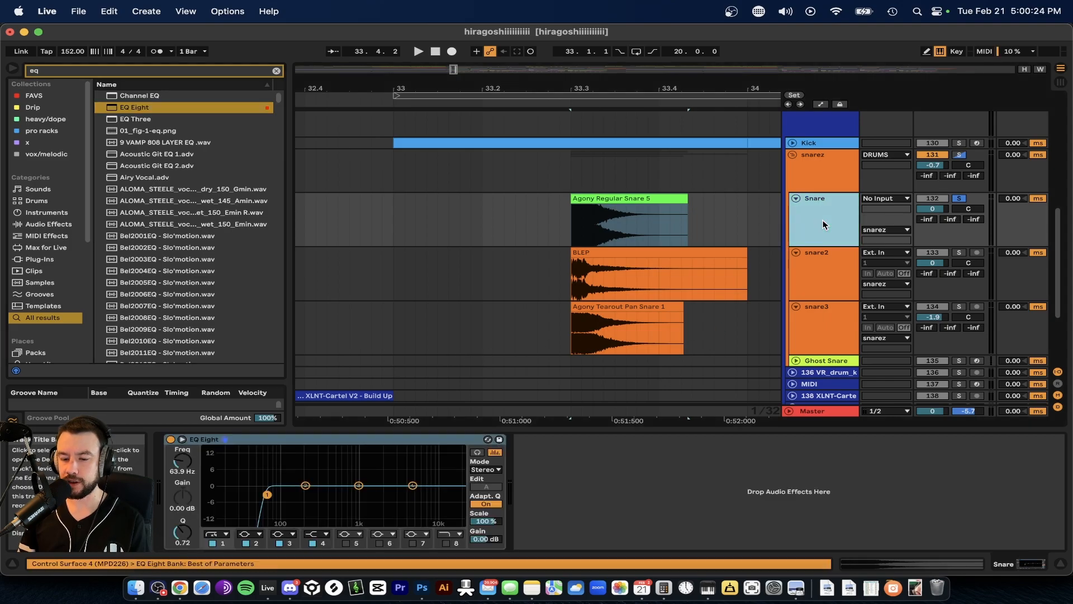
pyautogui.click(225, 534)
pyautogui.click(213, 487)
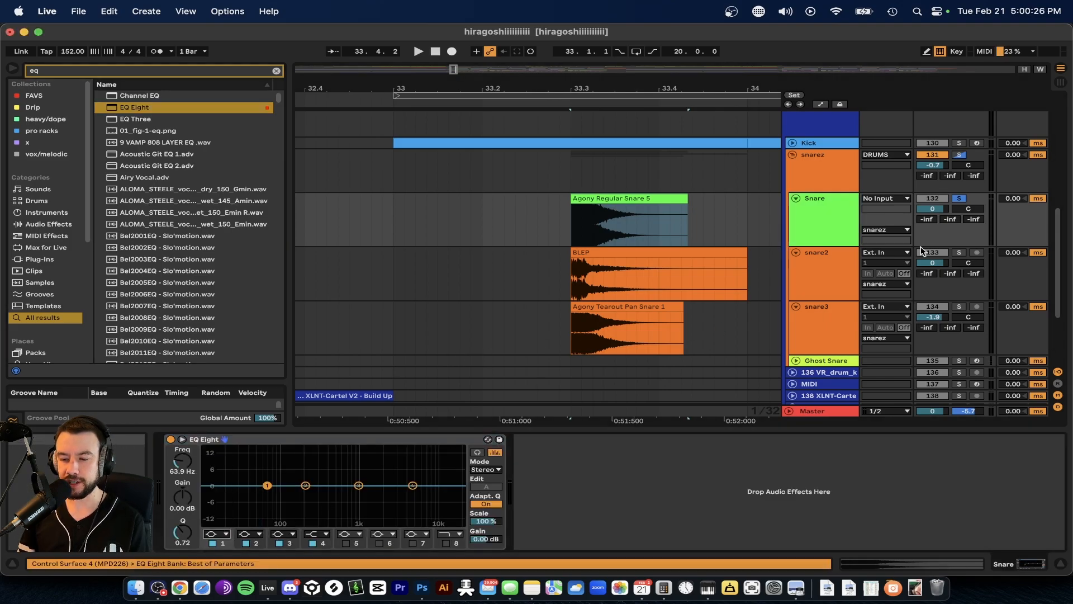
# Play the soloed Snare clip and raise EQ Eight band 2 to 12.3 dB at 174 Hz, on the snare's fundamental peak
pyautogui.press('space')
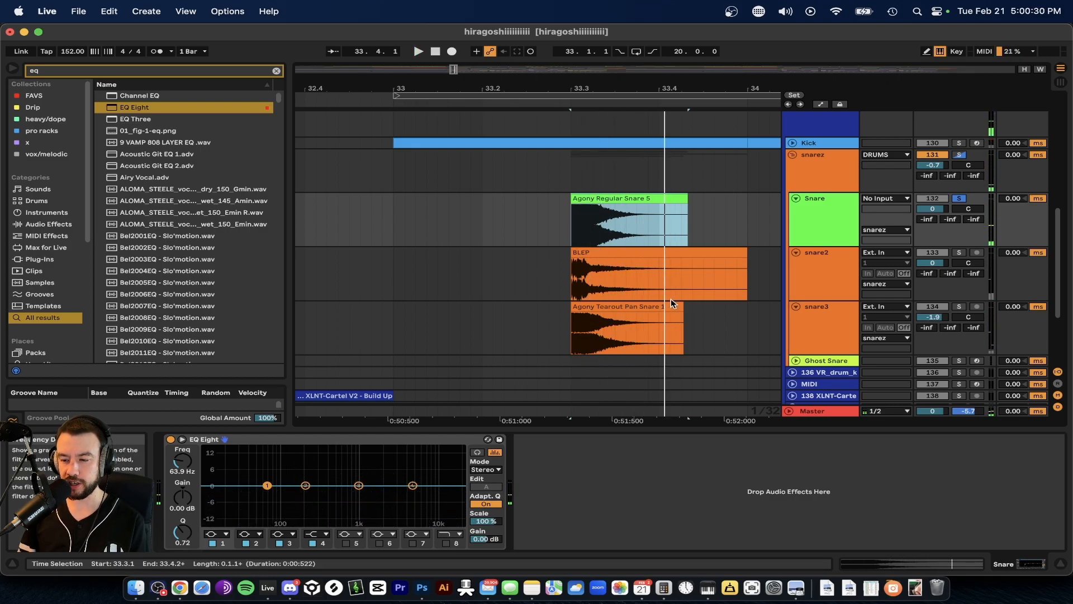
pyautogui.click(666, 337)
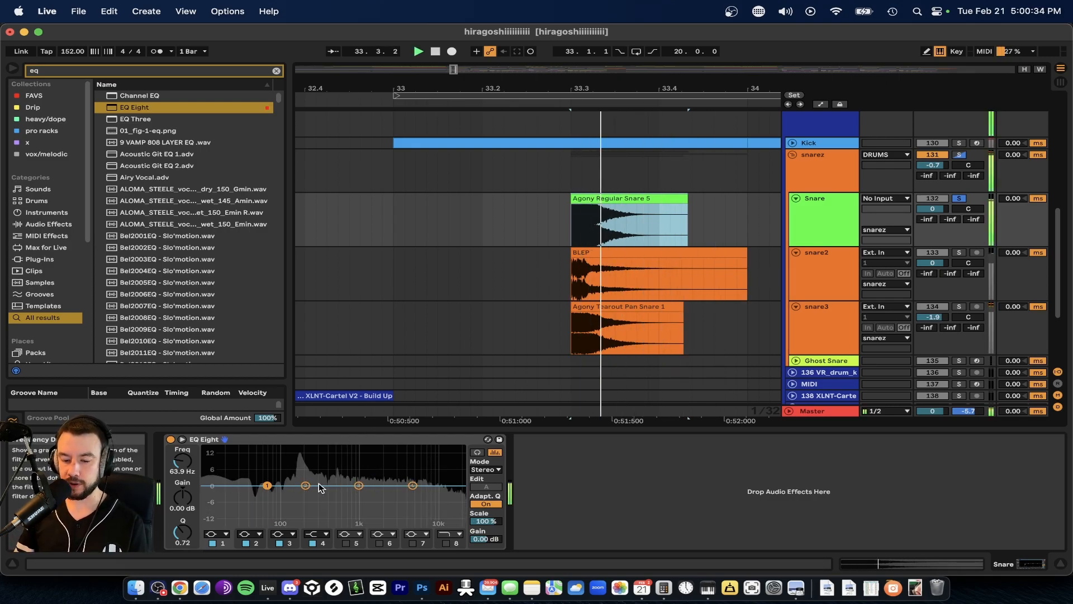
pyautogui.moveTo(305, 485); pyautogui.dragTo(299, 455)
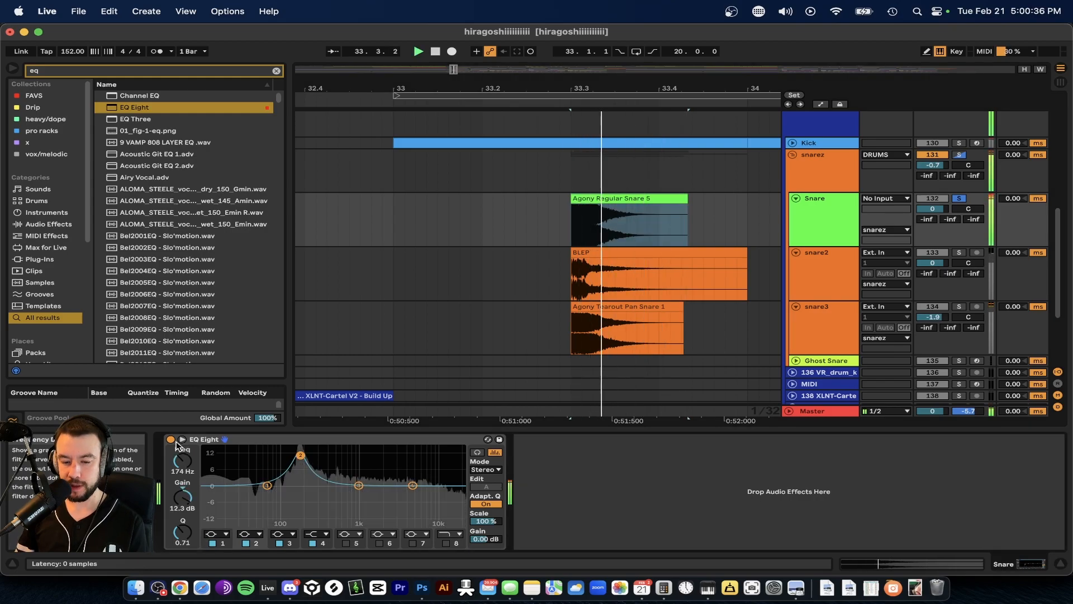
# Enlarge the EQ Eight display, narrow band 2 to a Q of 4.01 and fine-tune it to 172 Hz at 15.0 dB during playback
pyautogui.click(182, 440)
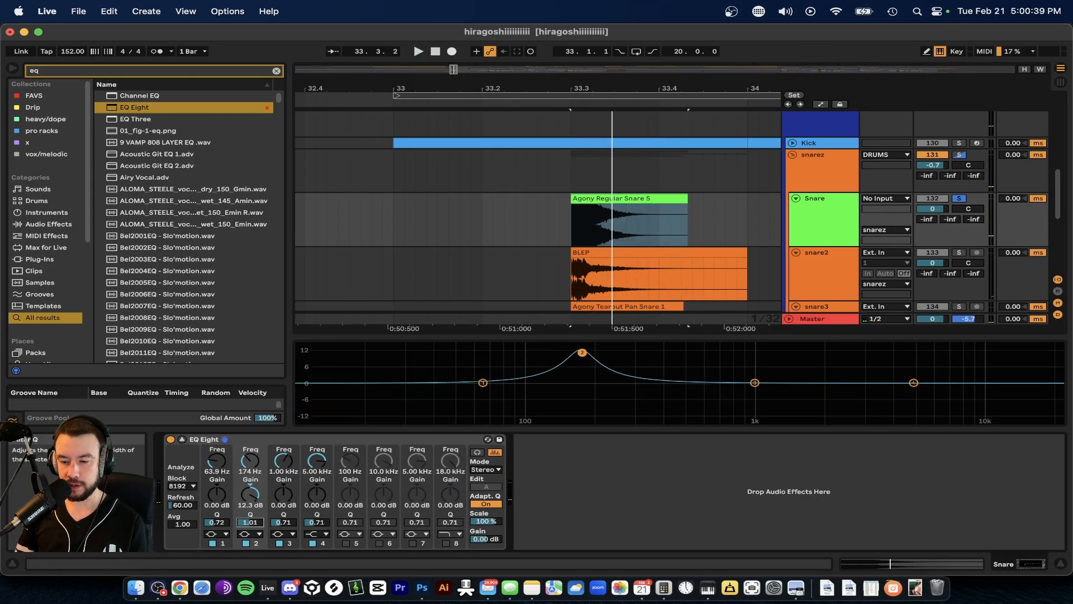
pyautogui.moveTo(257, 525); pyautogui.dragTo(258, 526)
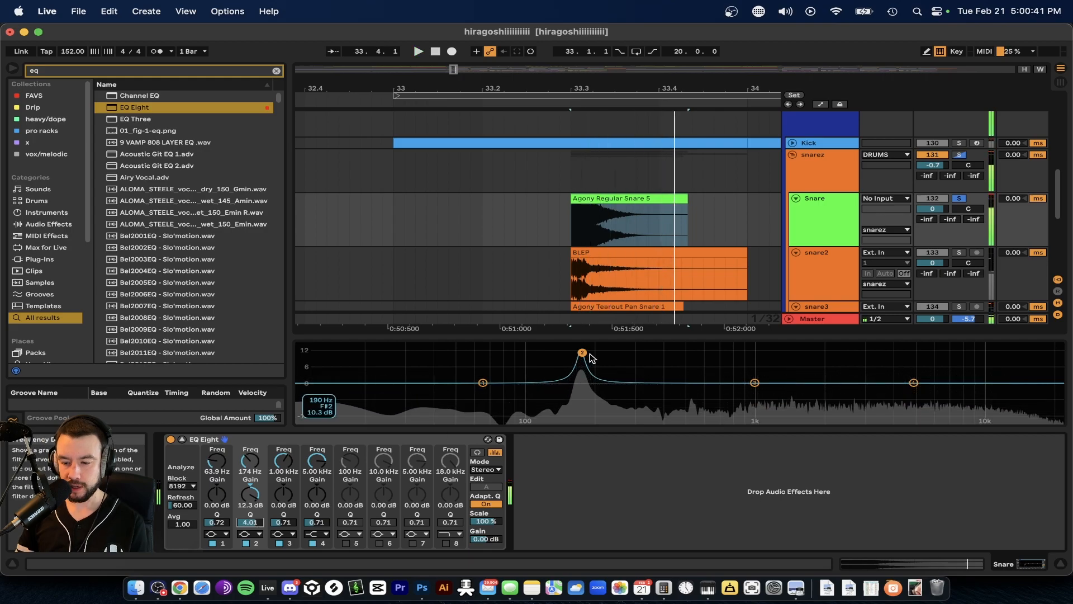
pyautogui.moveTo(582, 352); pyautogui.dragTo(581, 347)
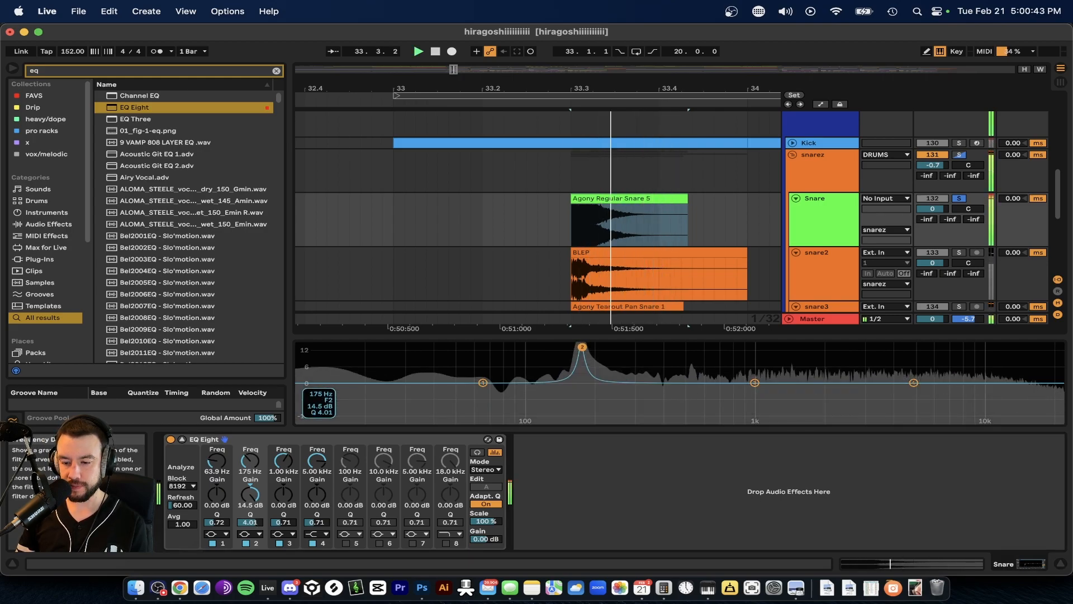
pyautogui.press('space')
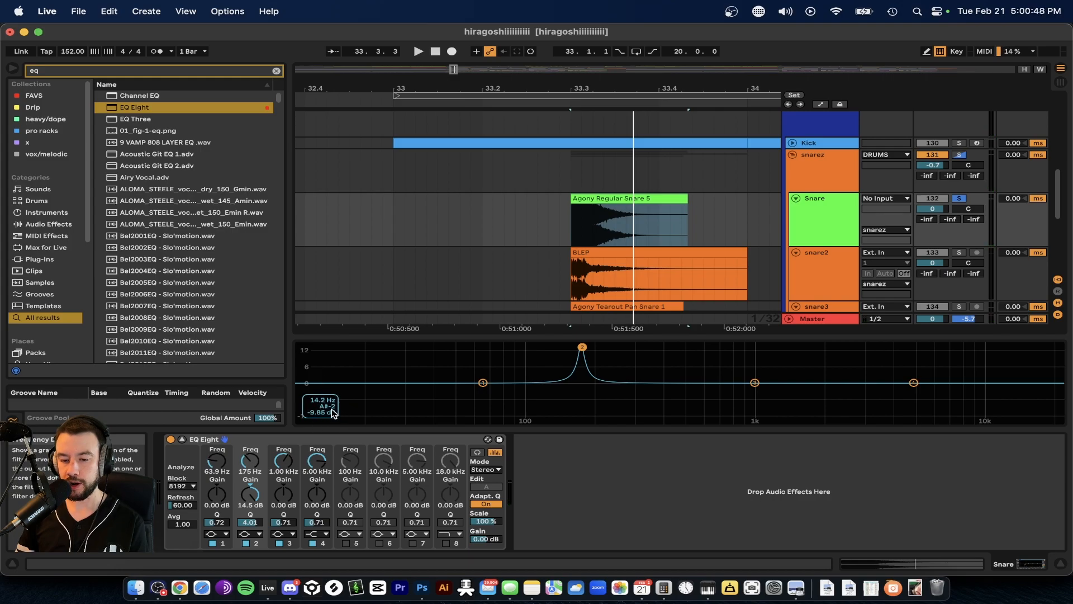
pyautogui.moveTo(581, 347); pyautogui.dragTo(580, 346)
pyautogui.press('space')
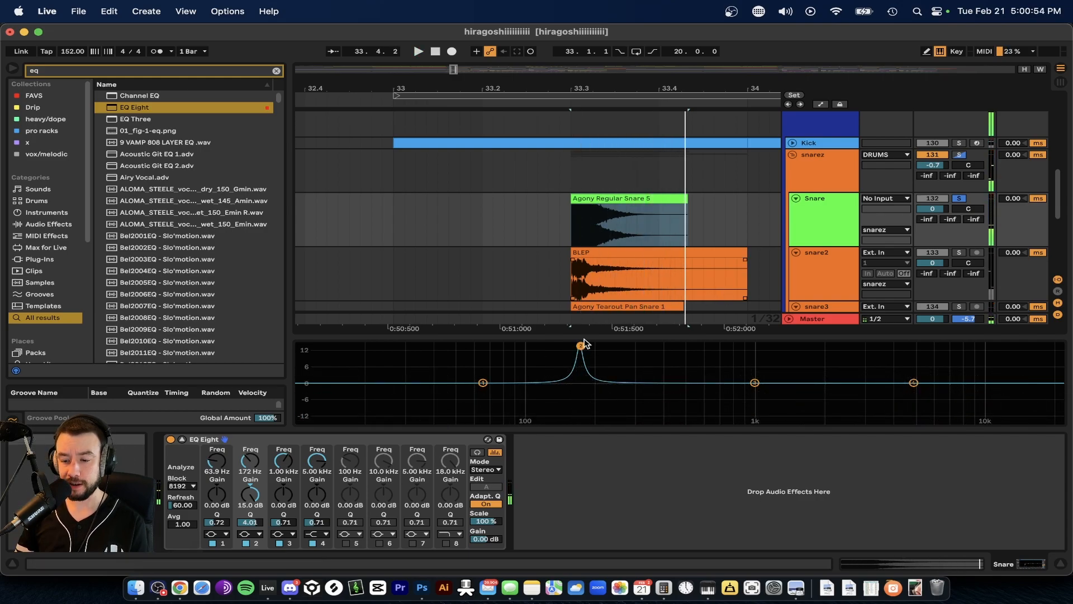
# Compare the snare's key with the D Minor.png scale chart, close the chart and check the snare theory note
pyautogui.click(827, 587)
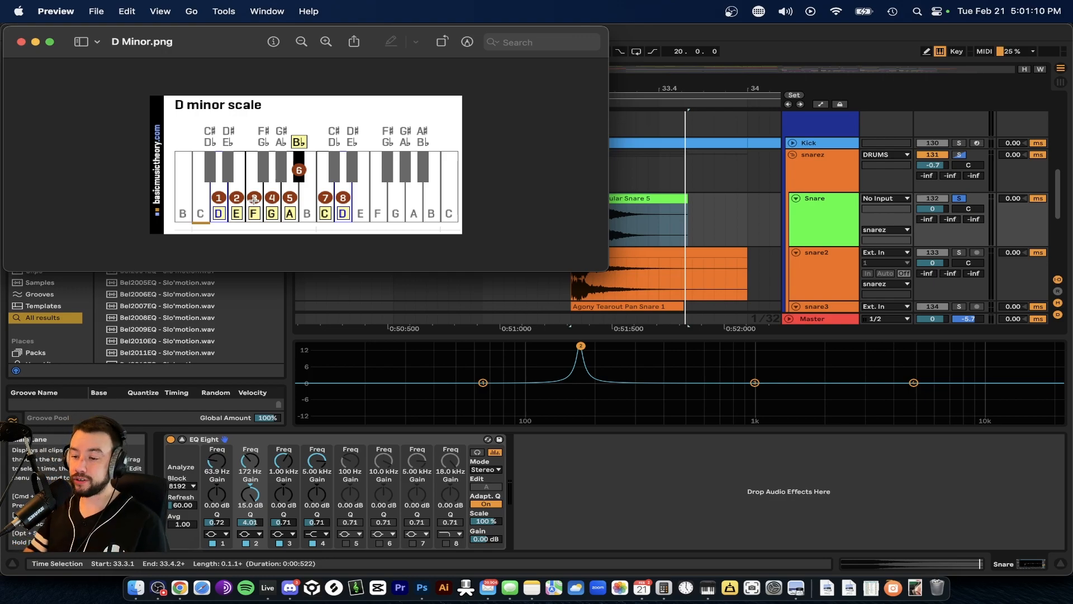
pyautogui.click(21, 42)
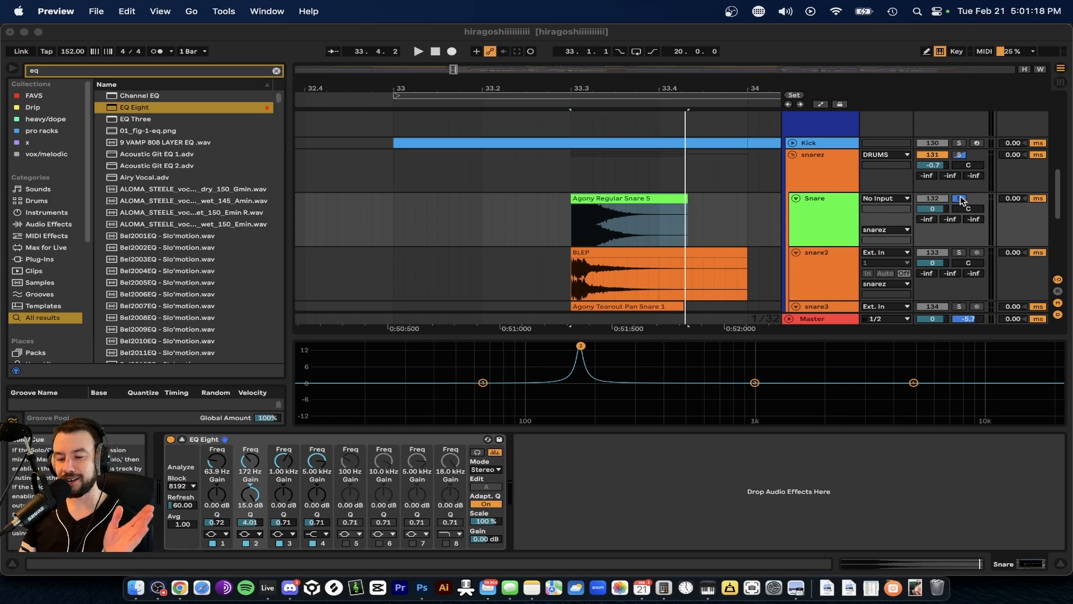
pyautogui.scroll(-2, 701, 221)
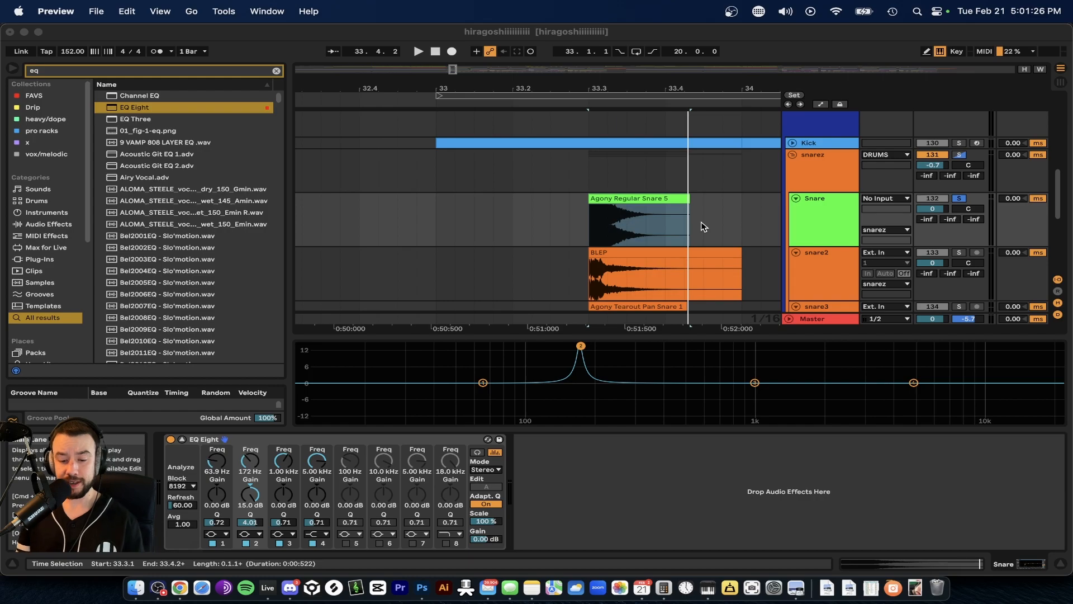
pyautogui.click(531, 587)
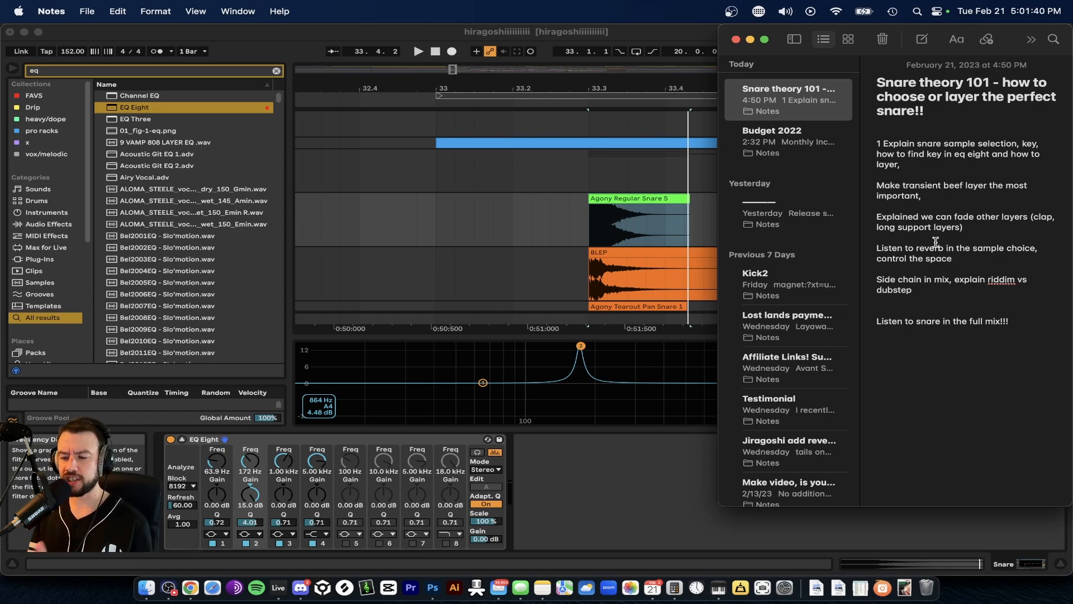
# Return to Live, hide the device view and unfold the Kick track in the arrangement
pyautogui.click(536, 432)
pyautogui.press('super+alt+l')
pyautogui.scroll(-2, 522, 384)
pyautogui.scroll(3, 498, 392)
pyautogui.hscroll(2, 474, 395)
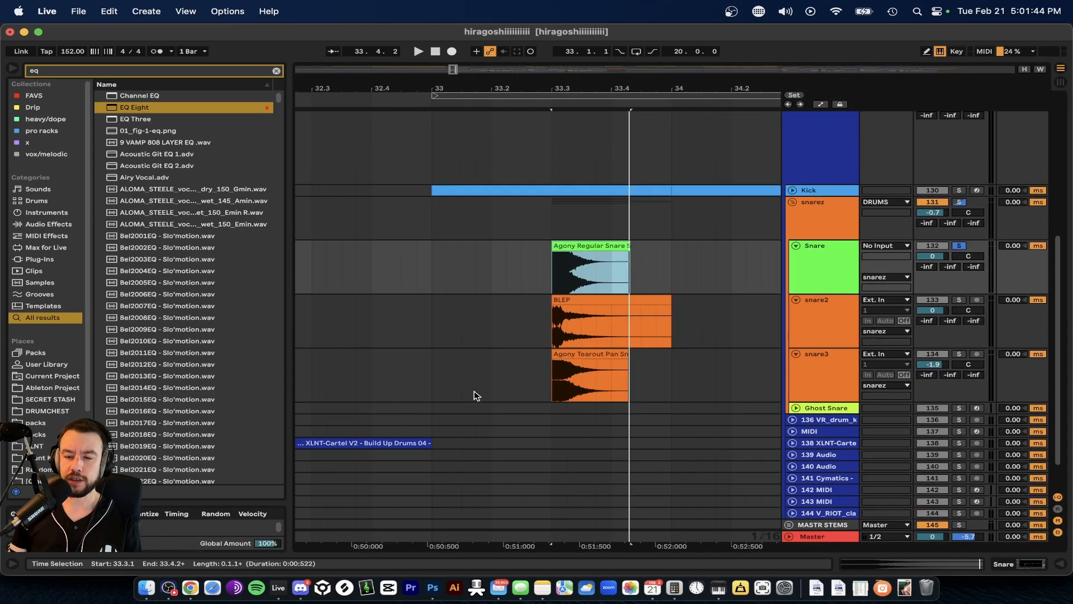
pyautogui.click(792, 202)
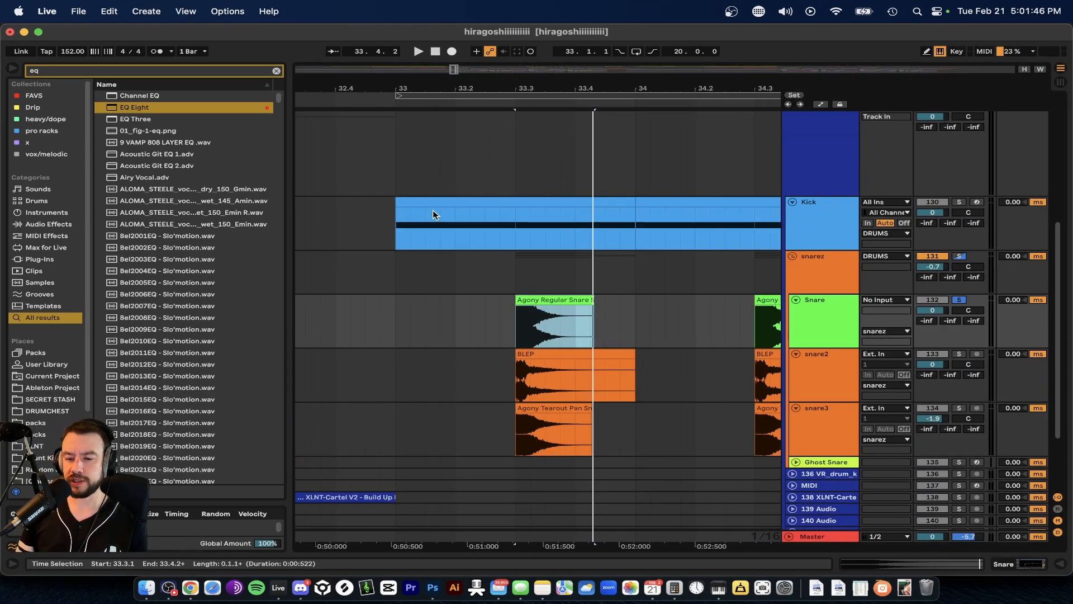
# Select the kick's first bar from 33.1.1, solo the Kick track together with the snarez group and play it
pyautogui.scroll(-2, 425, 204)
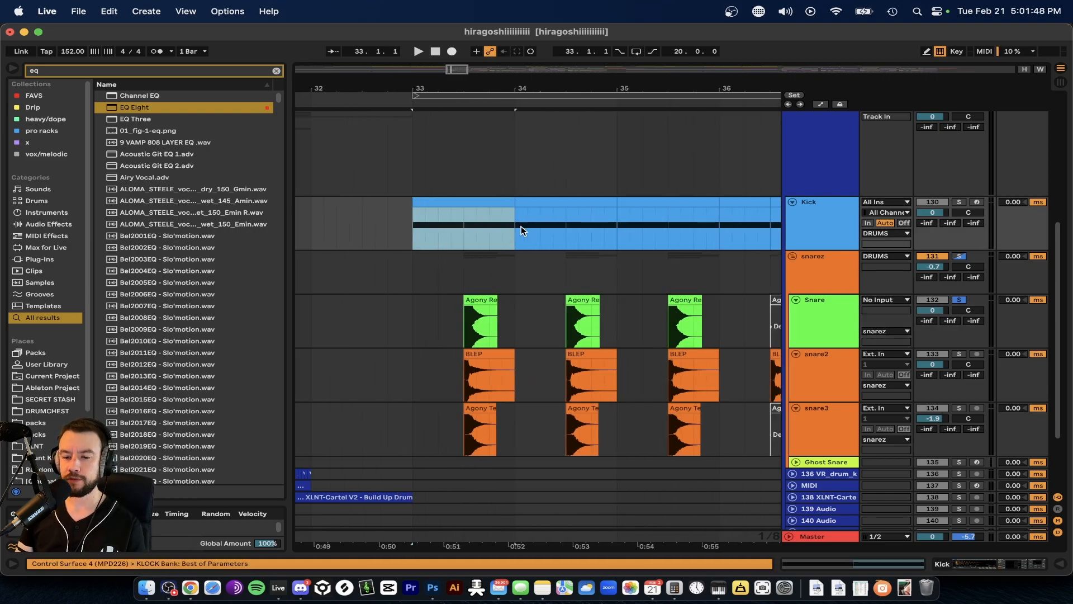
pyautogui.hscroll(1, 524, 225)
pyautogui.click(959, 200)
pyautogui.keyDown('super'); pyautogui.click(959, 299); pyautogui.keyUp('super')
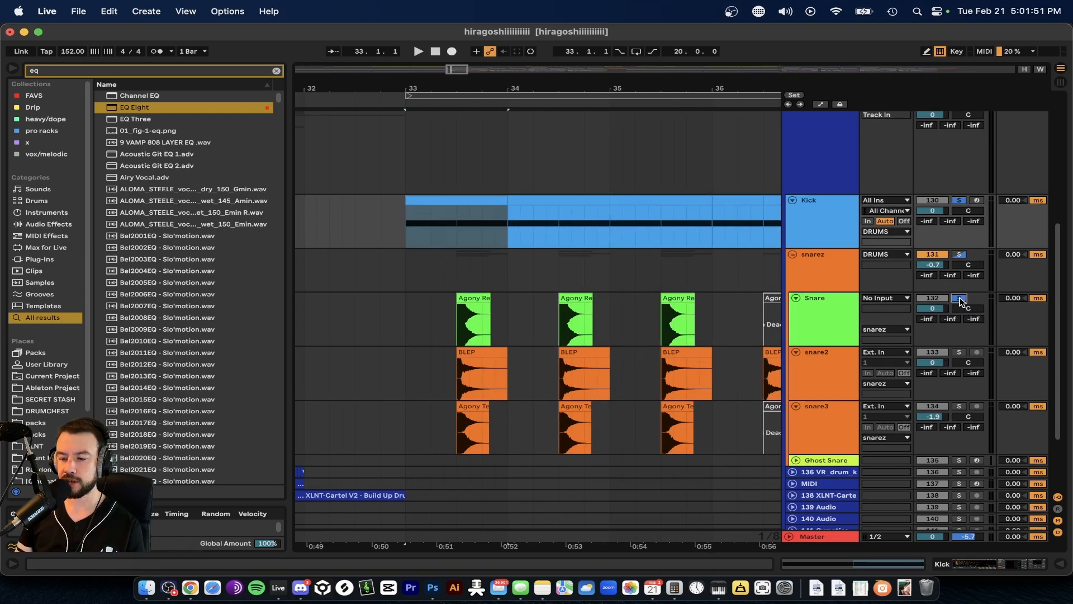
pyautogui.keyDown('super'); pyautogui.click(959, 255); pyautogui.keyUp('super')
pyautogui.press('space')
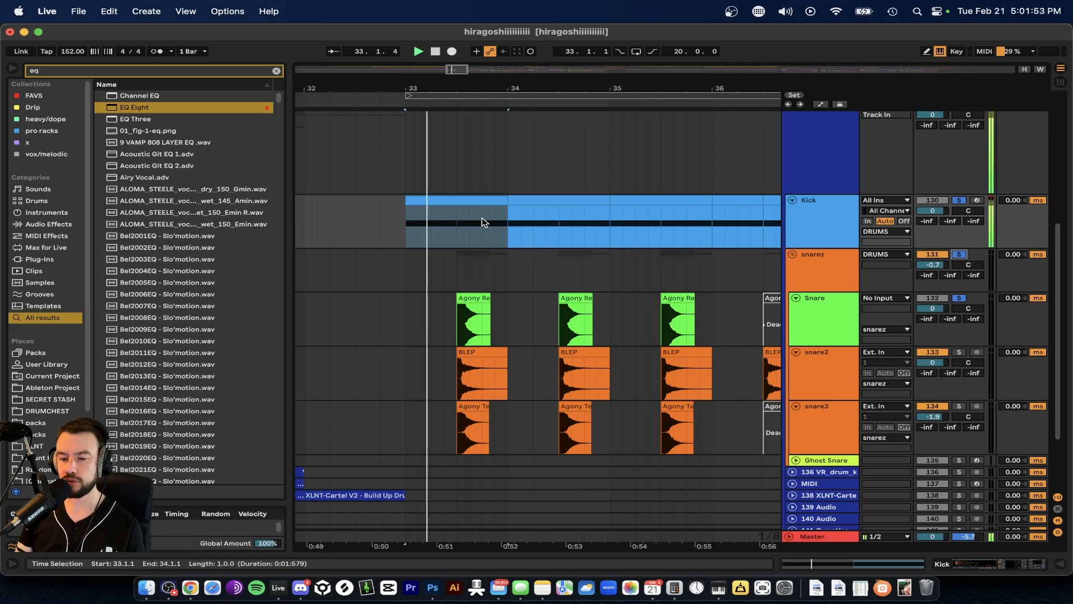
pyautogui.press('space')
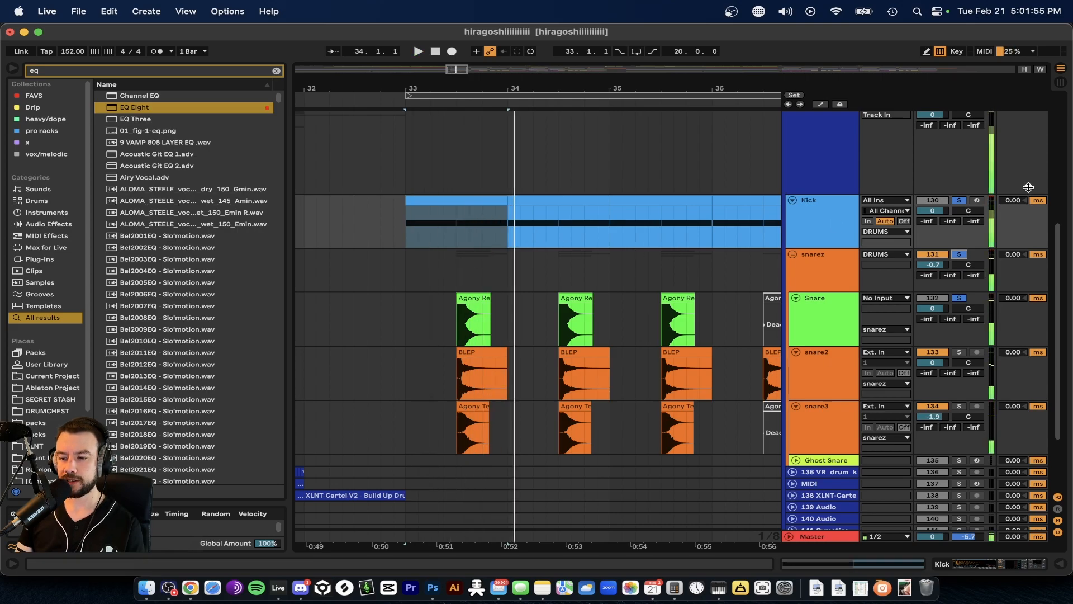
# Turn off the Kick and snarez solos and select the first hit across the three snare layers
pyautogui.click(959, 201)
pyautogui.scroll(3, 443, 293)
pyautogui.click(466, 271)
pyautogui.moveTo(467, 274); pyautogui.dragTo(546, 427)
# Split the first kick clip at 33.3.1 and deactivate its second half, up to 34.1.1
pyautogui.moveTo(467, 228); pyautogui.dragTo(549, 221)
pyautogui.click(438, 202)
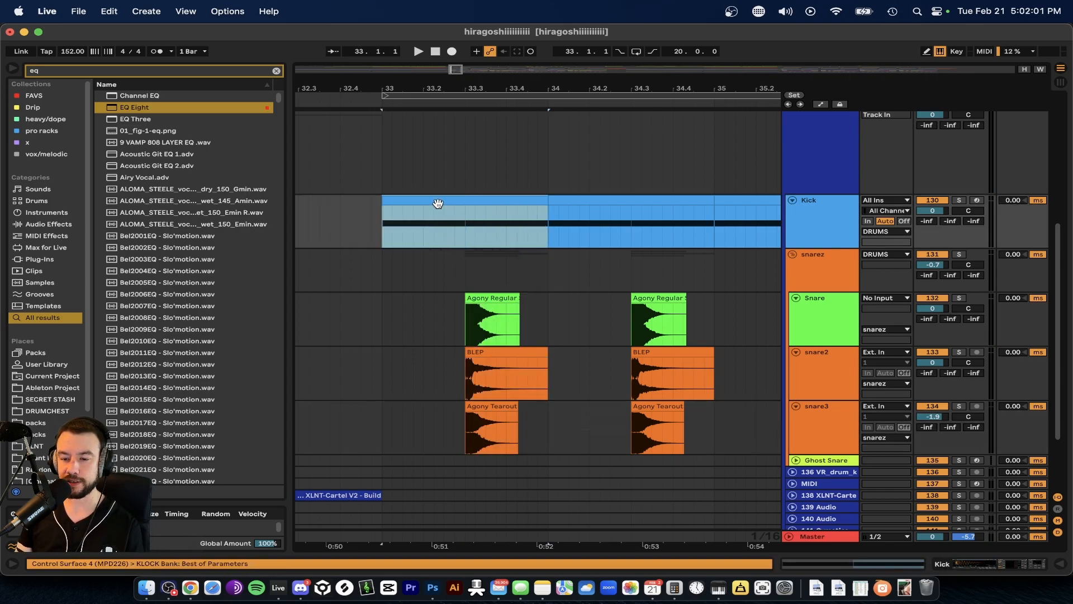
pyautogui.click(475, 224)
pyautogui.click(465, 227)
pyautogui.press('super+e')
pyautogui.click(491, 203)
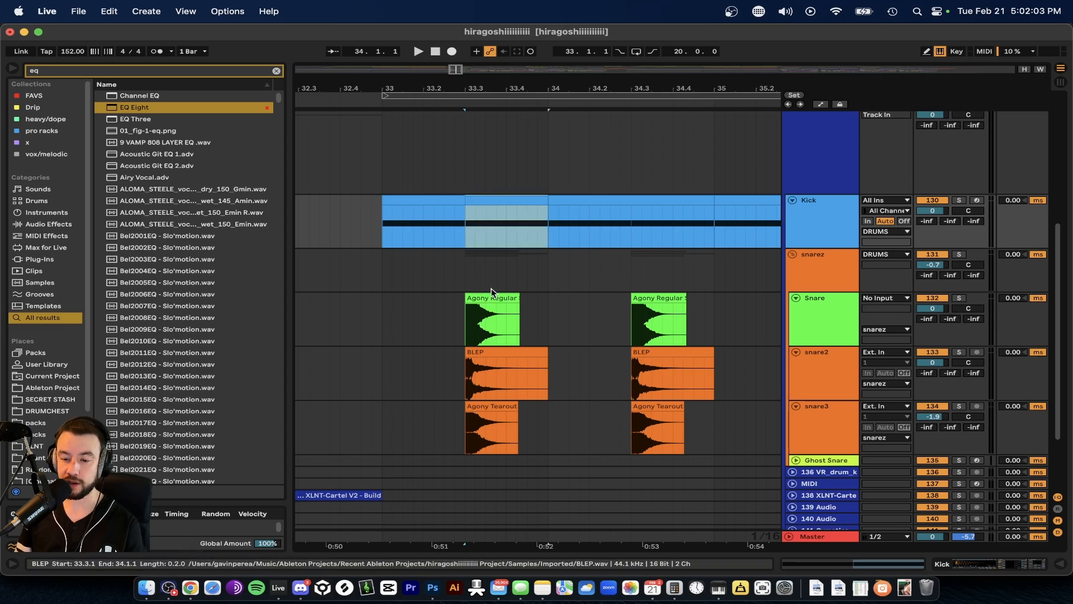
pyautogui.scroll(-5, 488, 293)
pyautogui.scroll(3, 492, 260)
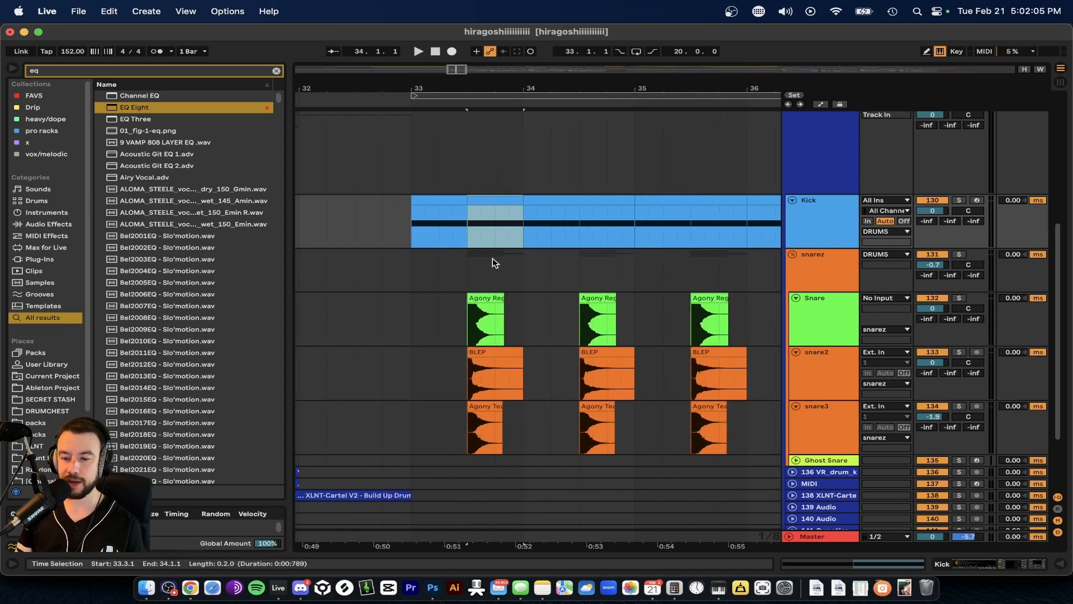
pyautogui.scroll(-1, 492, 263)
pyautogui.click(479, 203)
pyautogui.press('0')
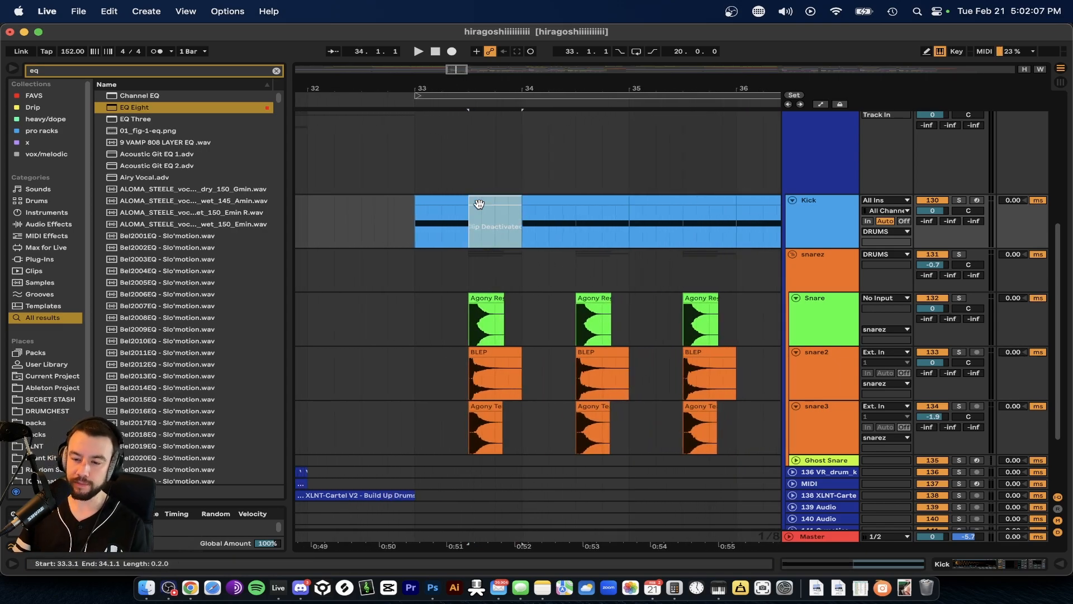
# Play the first hit of the three snare layers without solo and select those clips from 33.3.1 to 34.1.1
pyautogui.scroll(-2, 479, 205)
pyautogui.scroll(-1, 480, 283)
pyautogui.click(526, 279)
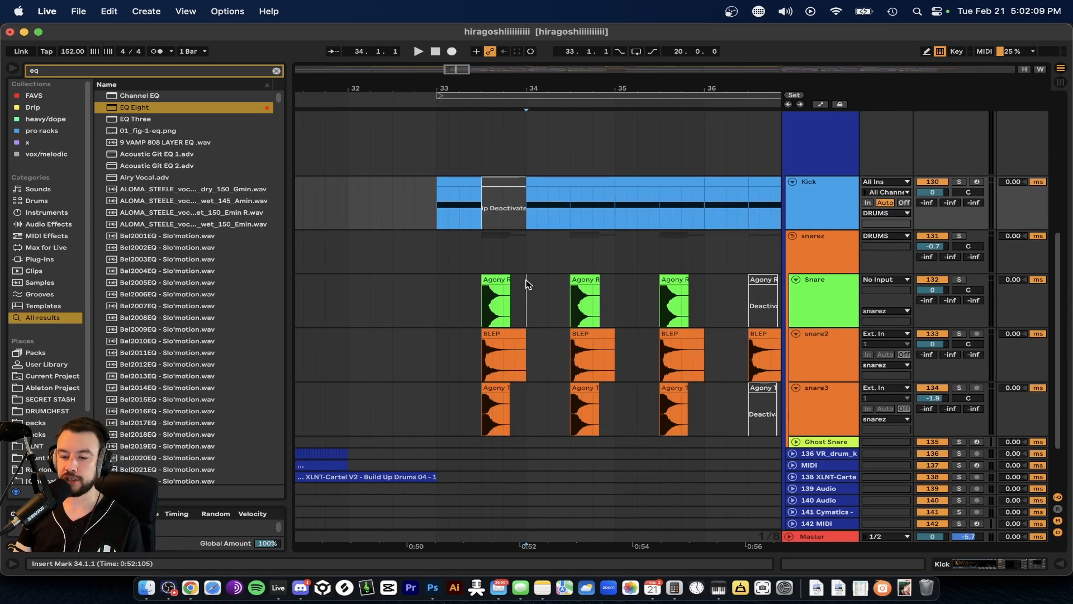
pyautogui.moveTo(528, 282); pyautogui.dragTo(479, 400)
pyautogui.scroll(-3, 512, 382)
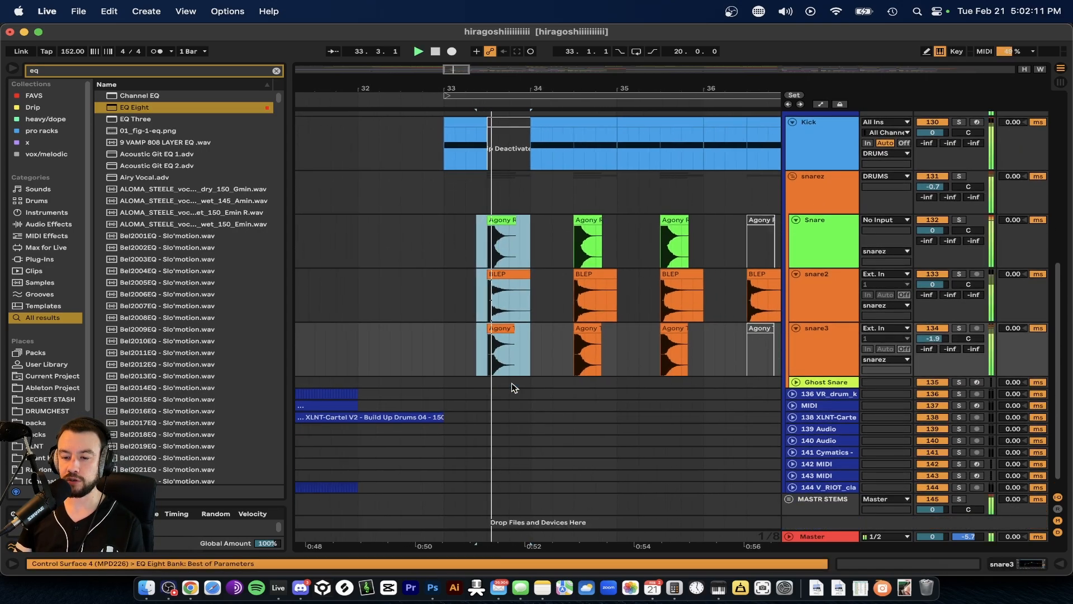
pyautogui.click(527, 352)
pyautogui.moveTo(527, 352); pyautogui.dragTo(488, 218)
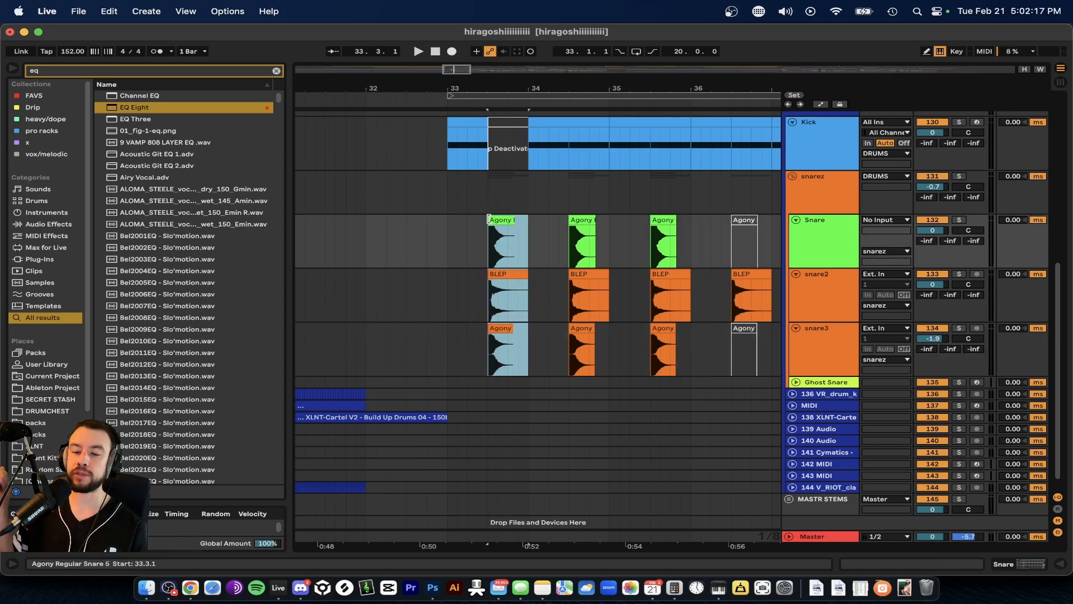
pyautogui.scroll(-1, 488, 218)
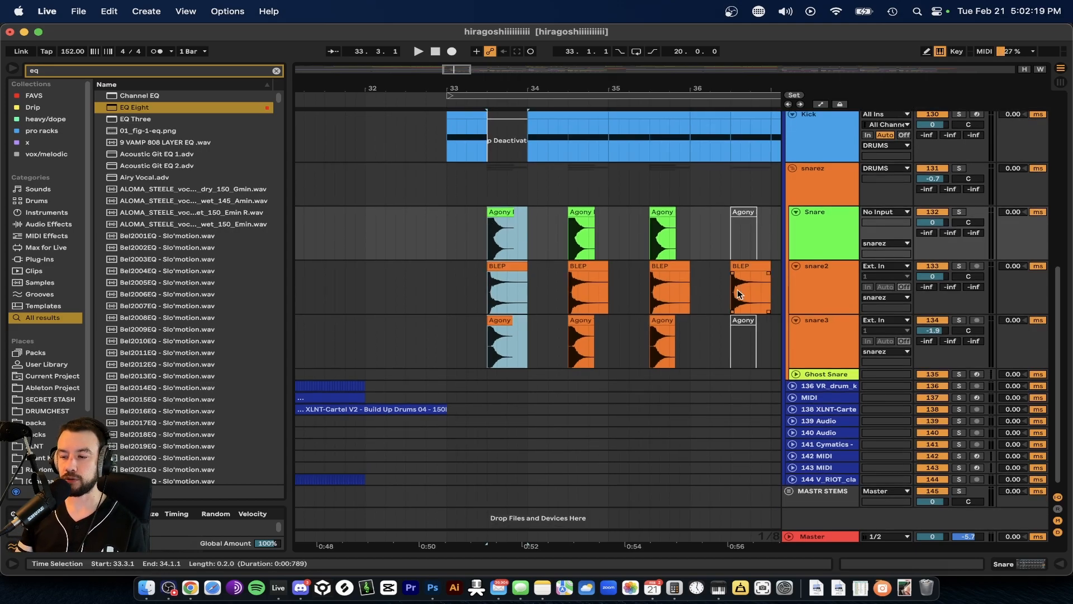
# Consult the snare theory note, then play the arrangement in Live from 33.1.1 into the first snare hit
pyautogui.click(542, 587)
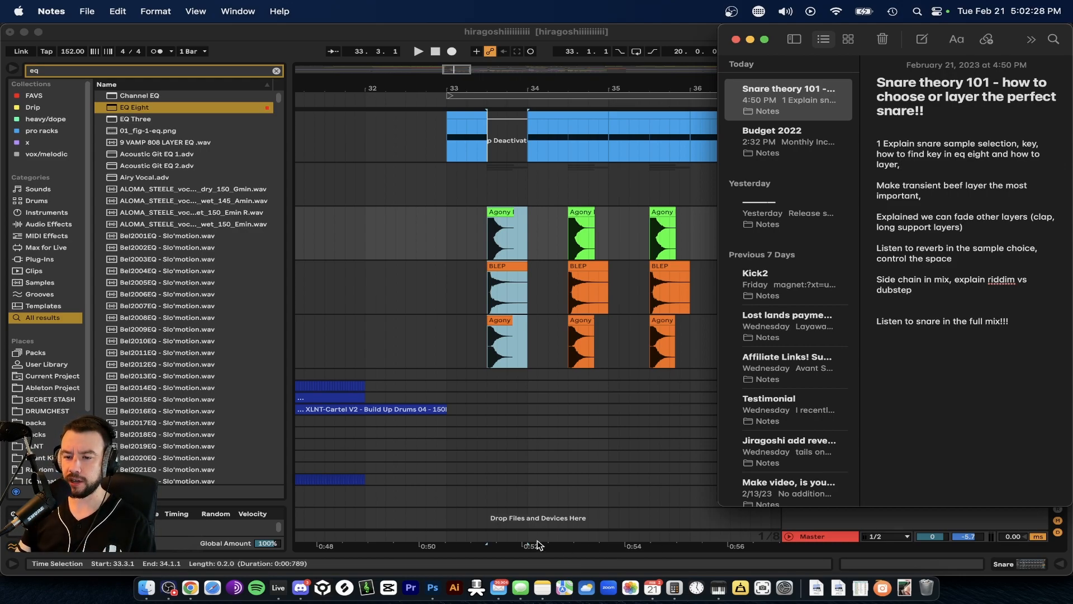
pyautogui.scroll(5, 529, 336)
pyautogui.click(352, 228)
pyautogui.click(339, 232)
pyautogui.press('space')
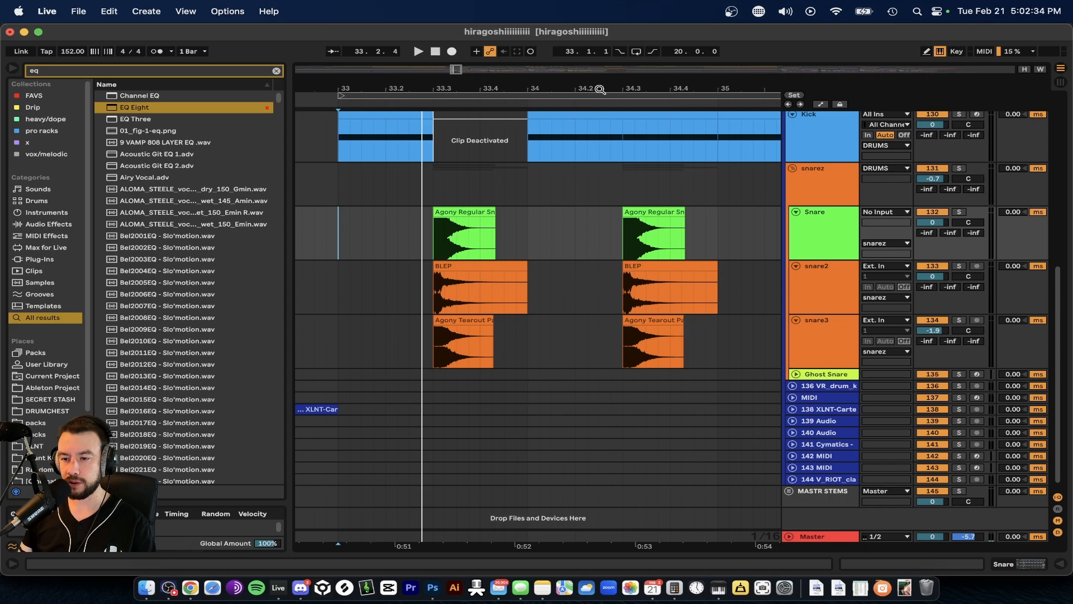
# Select the first hit on Snare, snare2 and snare3 from 33.3.1 to 34.1.1 and review the snare theory note
pyautogui.moveTo(642, 90); pyautogui.dragTo(642, 72)
pyautogui.hscroll(3, 672, 240)
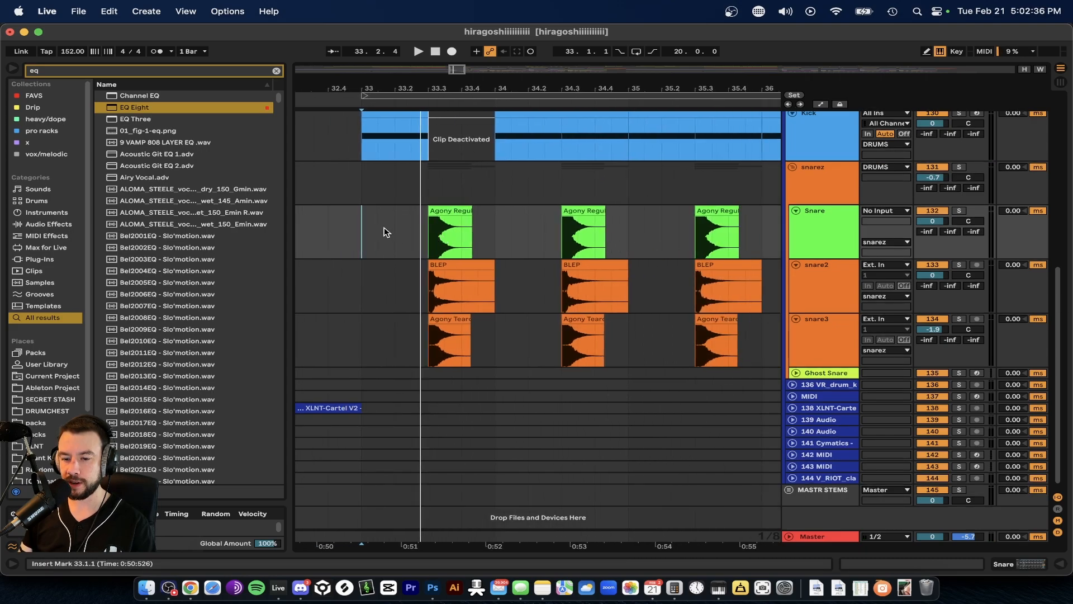
pyautogui.moveTo(429, 229); pyautogui.dragTo(493, 334)
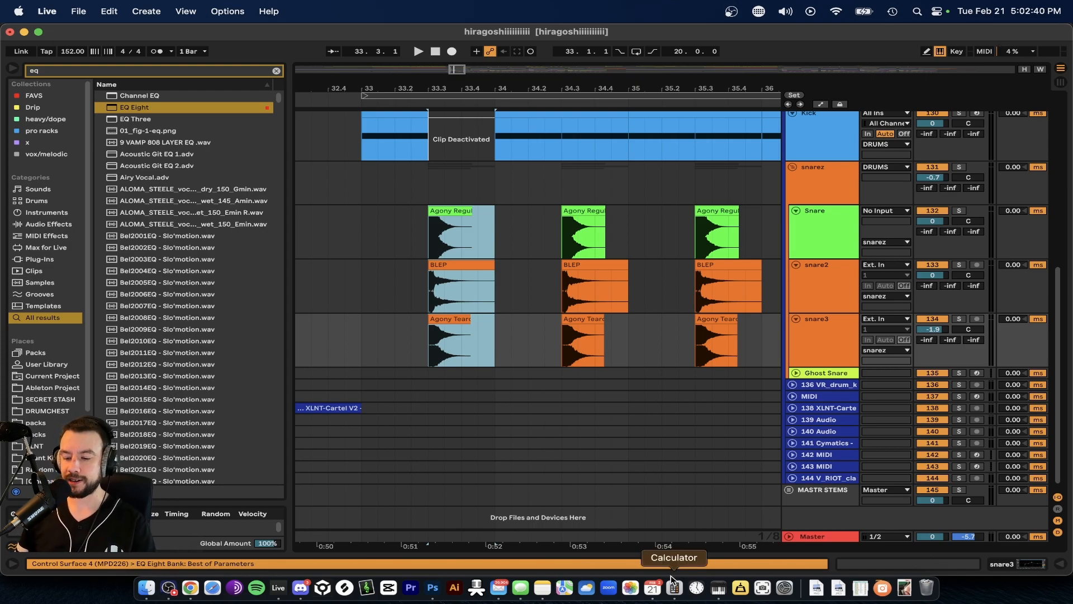
pyautogui.click(542, 587)
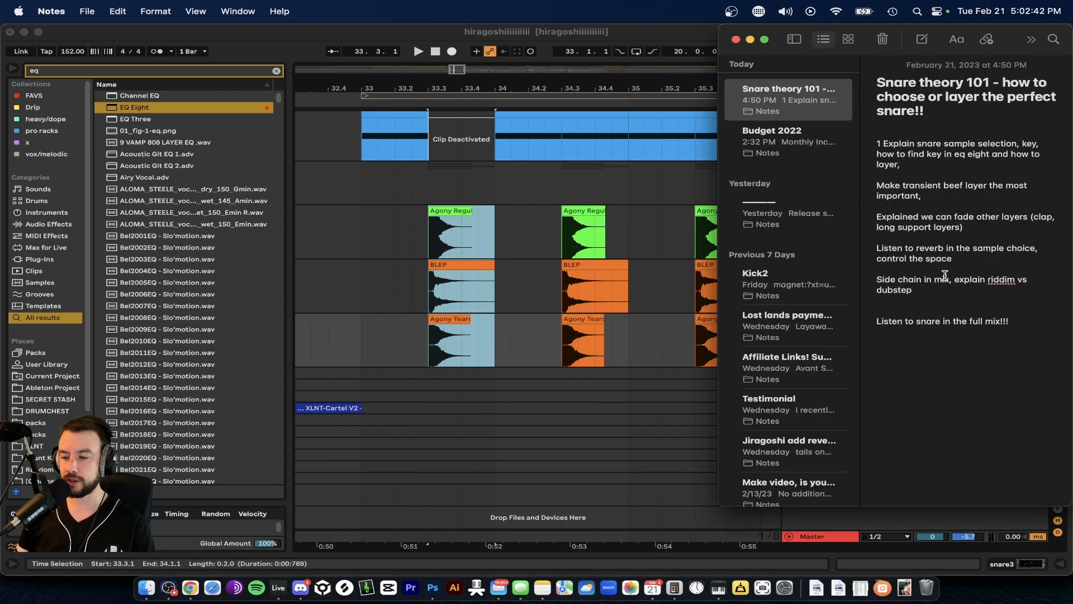
# Solo the snarez group in Live and play the selected first snare hit
pyautogui.scroll(-3, 460, 354)
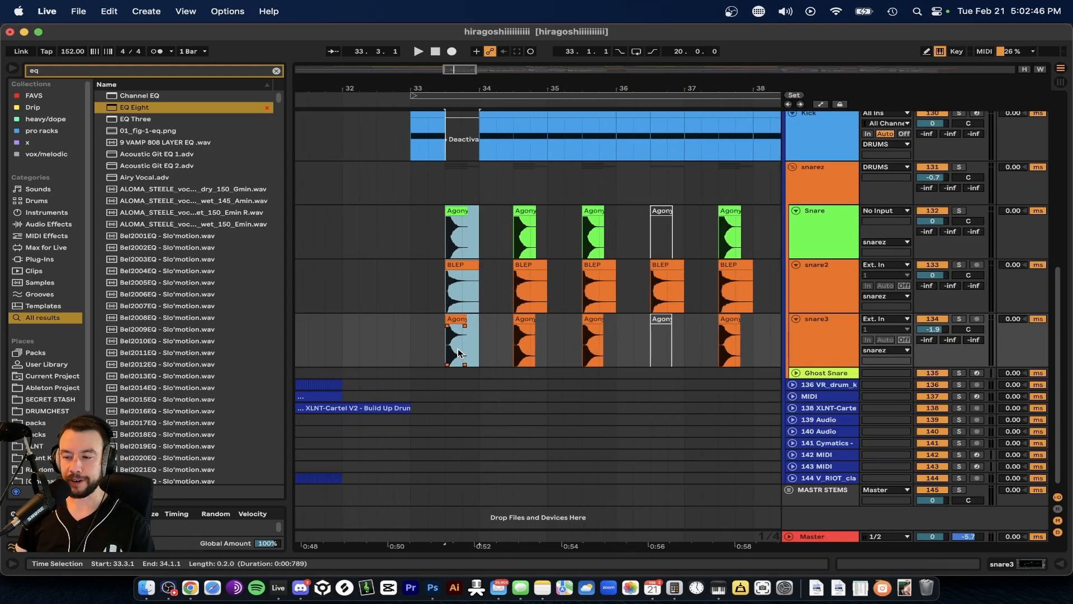
pyautogui.scroll(1, 460, 354)
pyautogui.click(959, 167)
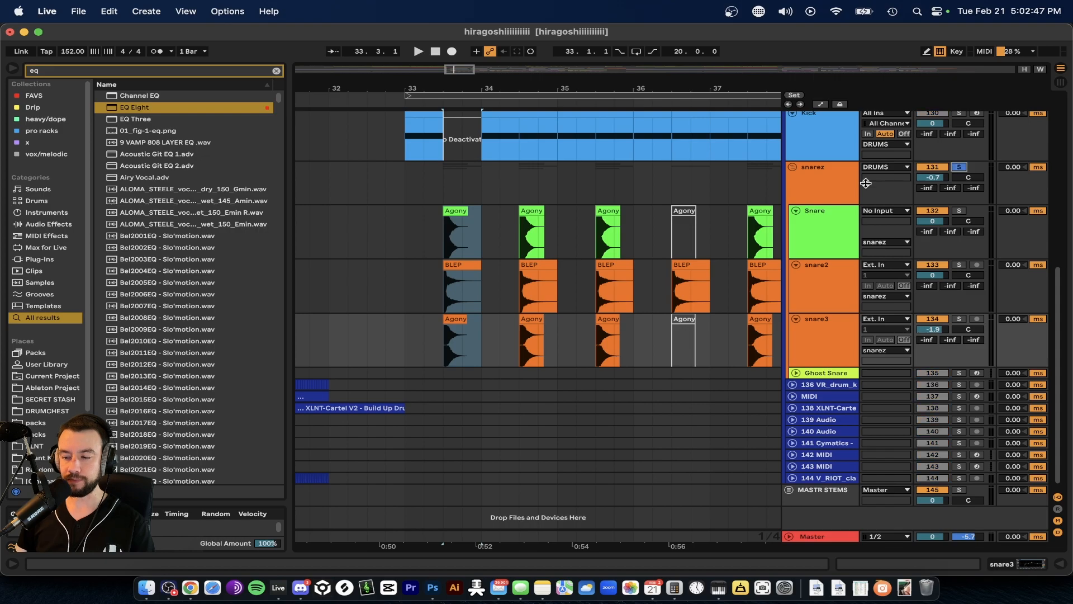
pyautogui.scroll(2, 491, 280)
pyautogui.scroll(2, 490, 280)
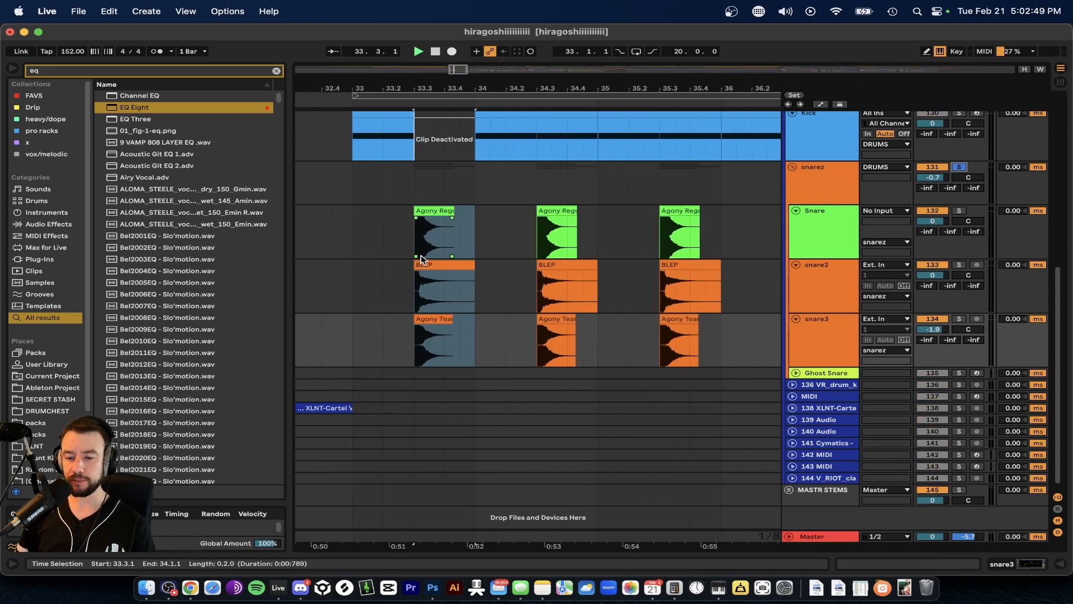
pyautogui.press('space')
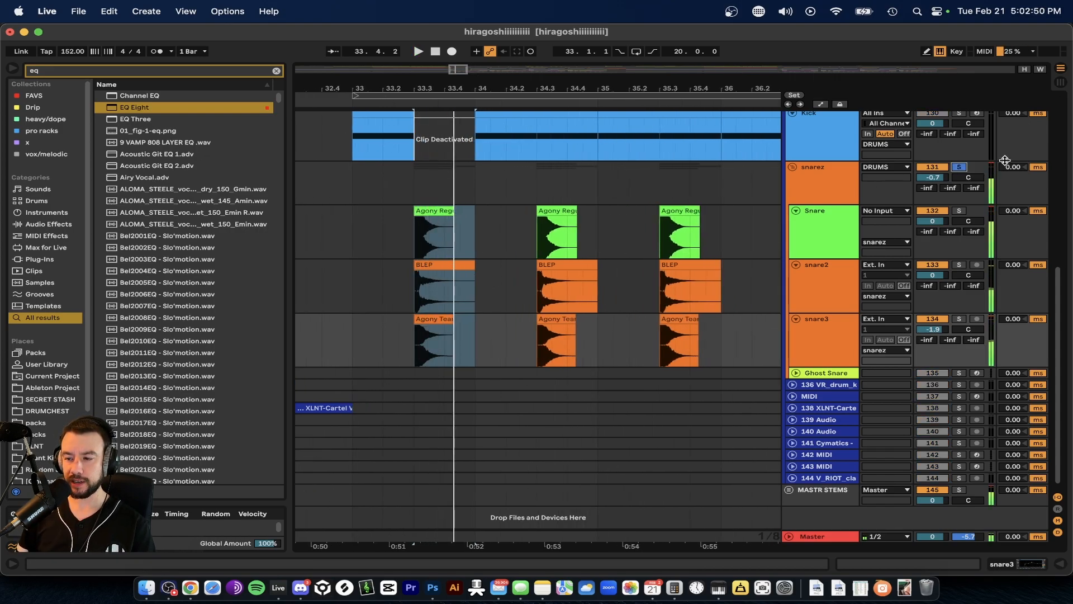
# Turn off solo on the snarez group and set the playback start to 33.1.1 on the Snare track
pyautogui.click(959, 167)
pyautogui.scroll(-2, 408, 246)
pyautogui.click(406, 250)
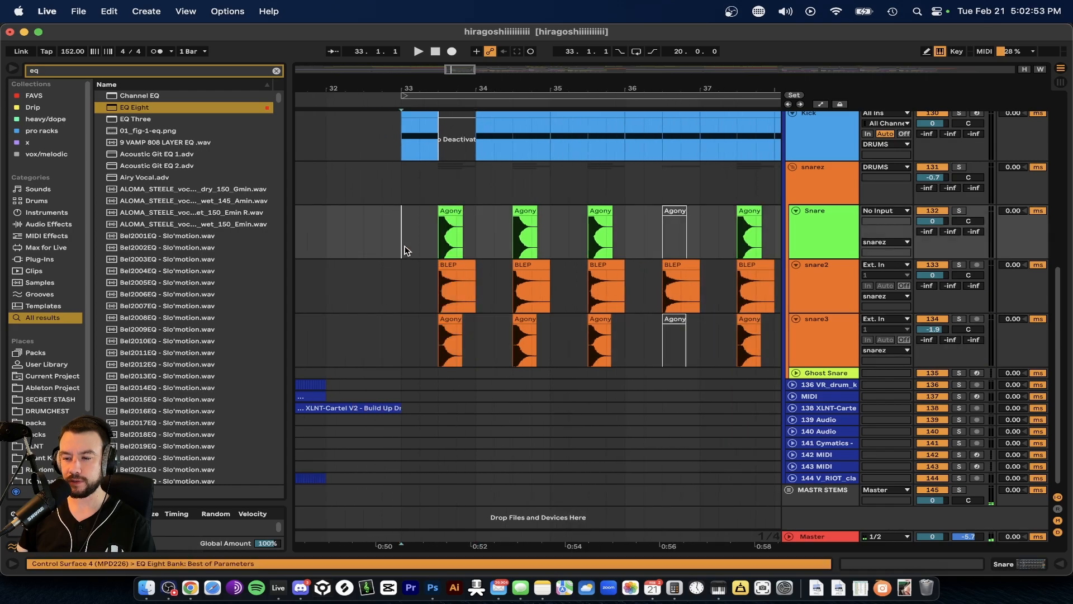
# Review the effects chain on the snarez group and place the insert marker at 33.1.1 on the group track
pyautogui.doubleClick(820, 177)
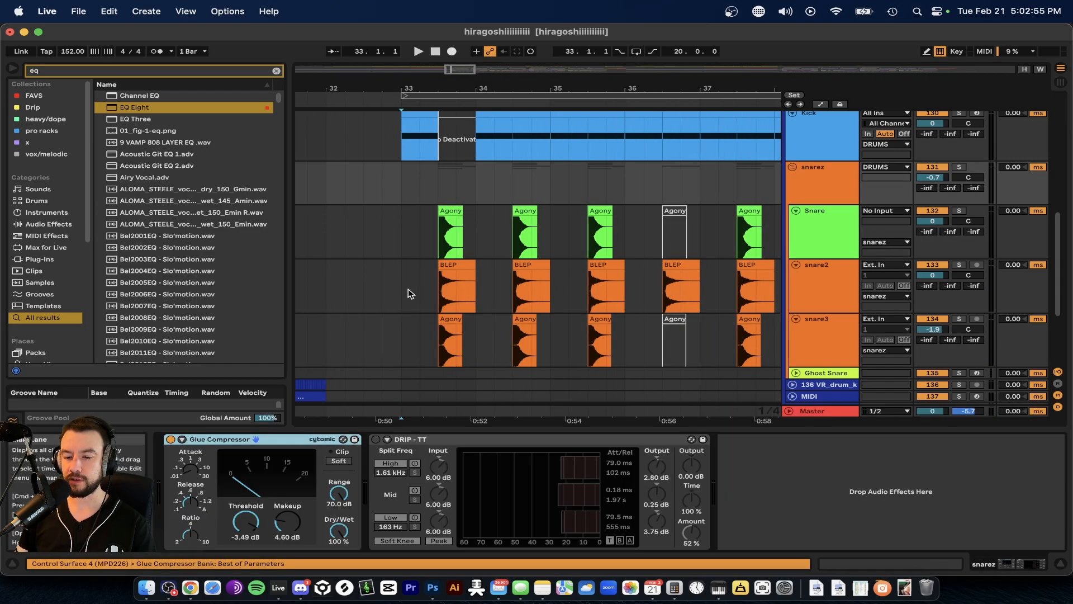
pyautogui.click(404, 429)
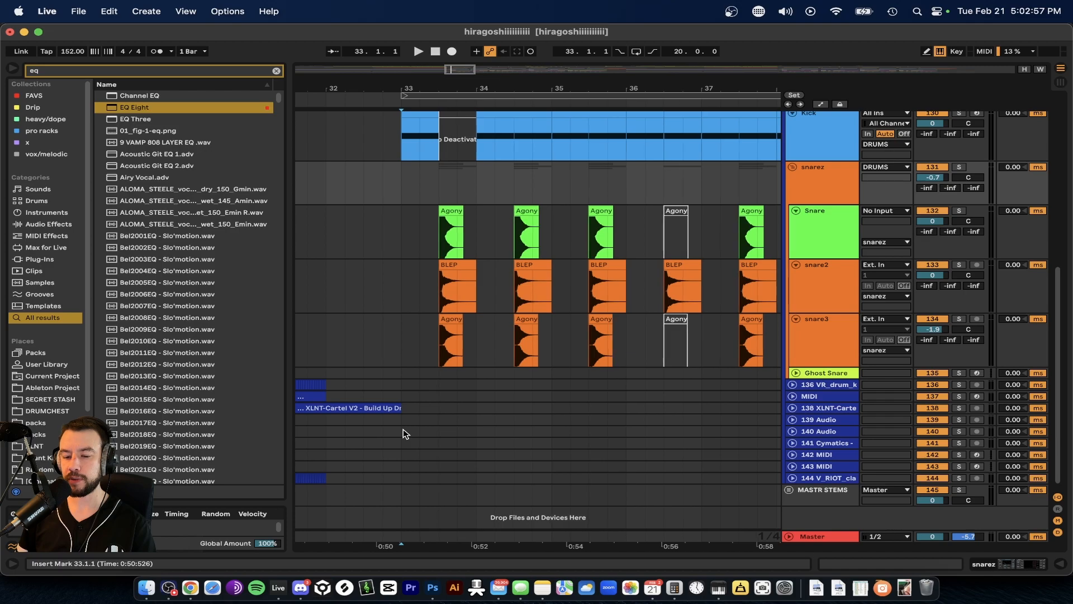
pyautogui.scroll(5, 403, 428)
pyautogui.click(407, 261)
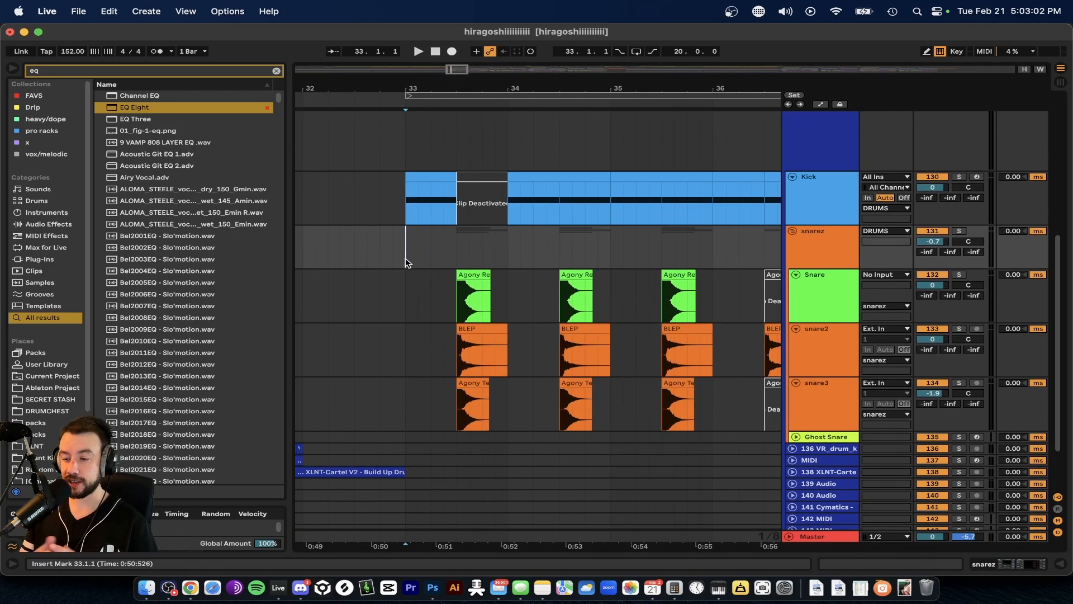
pyautogui.scroll(-2, 580, 299)
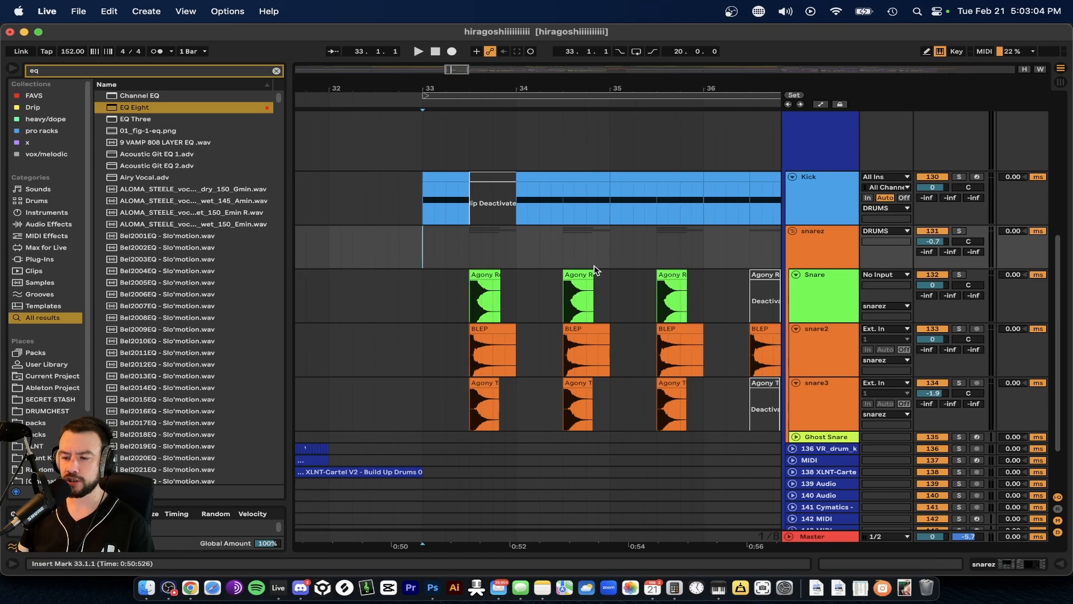
pyautogui.scroll(-2, 580, 299)
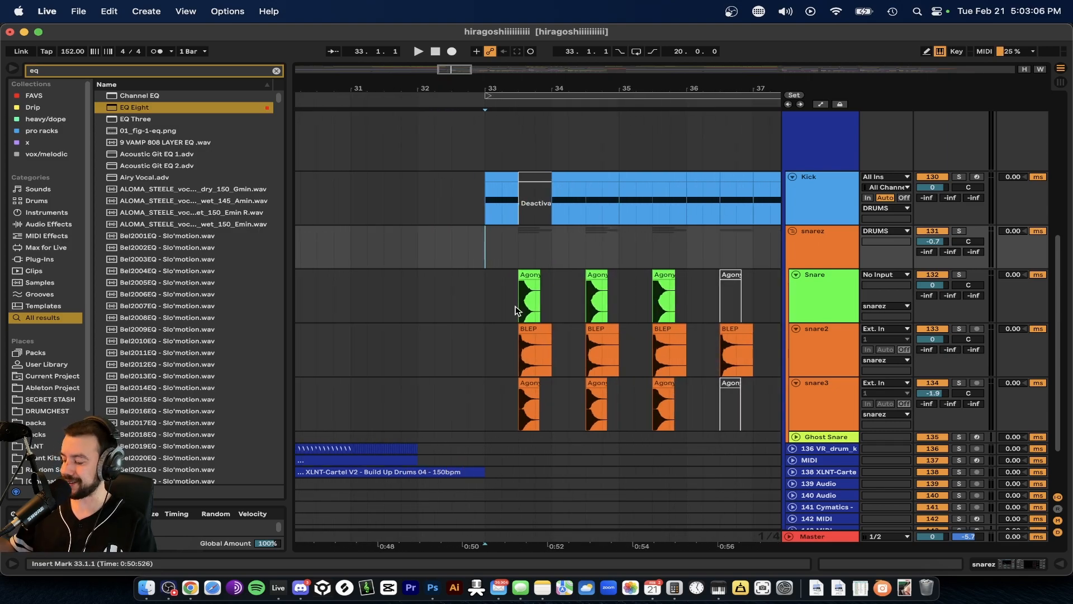